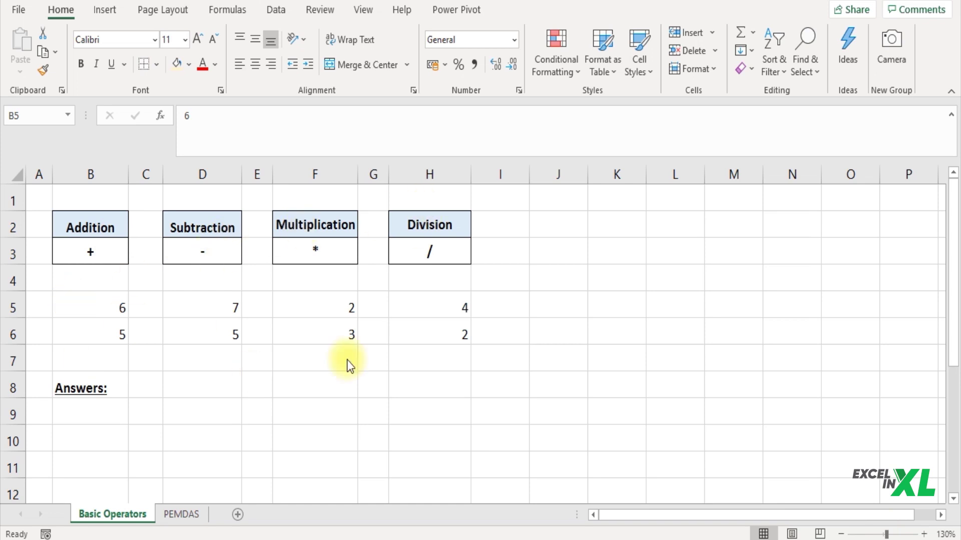
Step: Enter the formula =6+5 in B10 under Answers so it shows 11
left_click(113, 307)
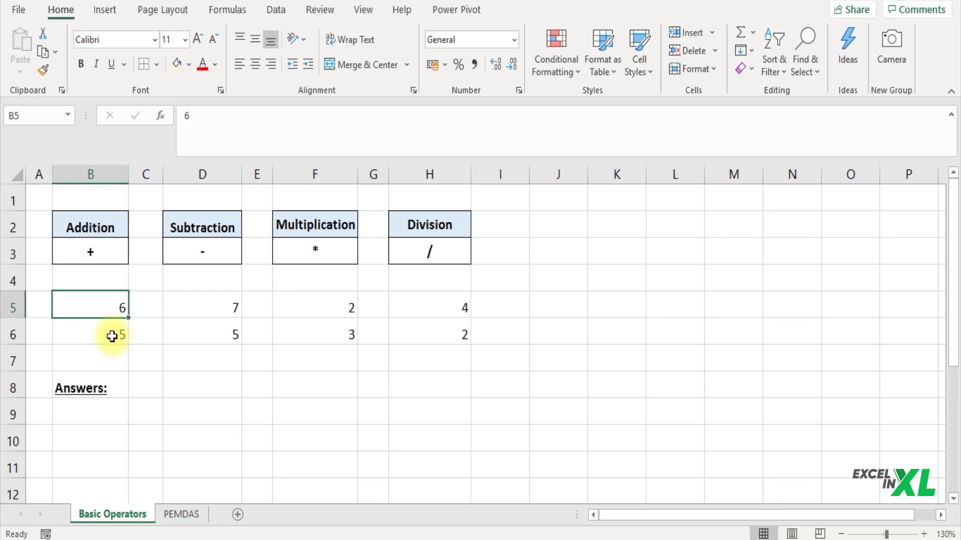
left_click(113, 440)
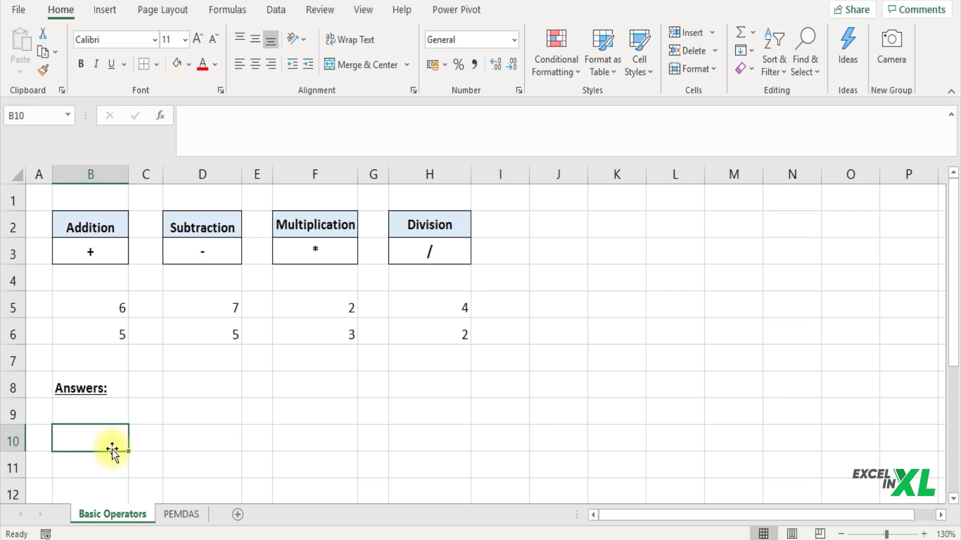
type("=")
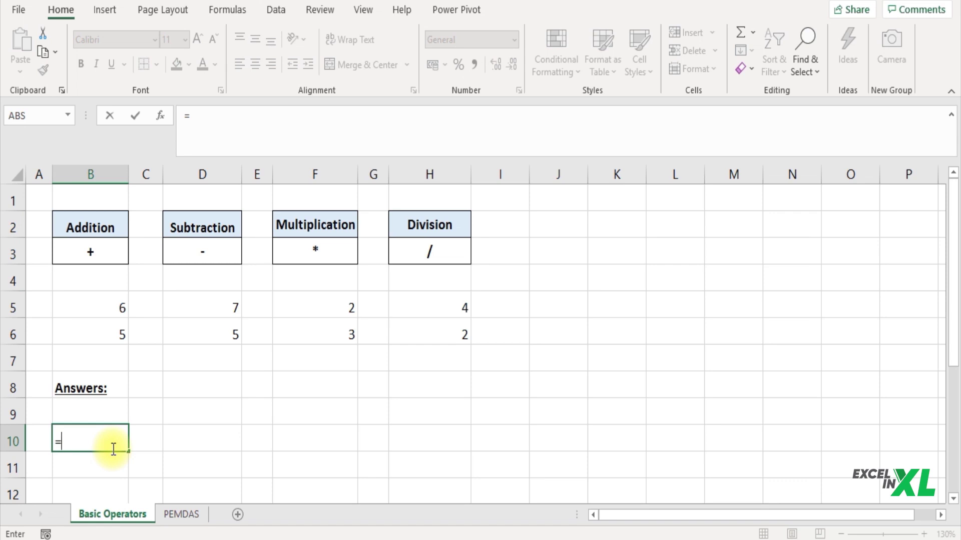
type("6+5")
key("Return")
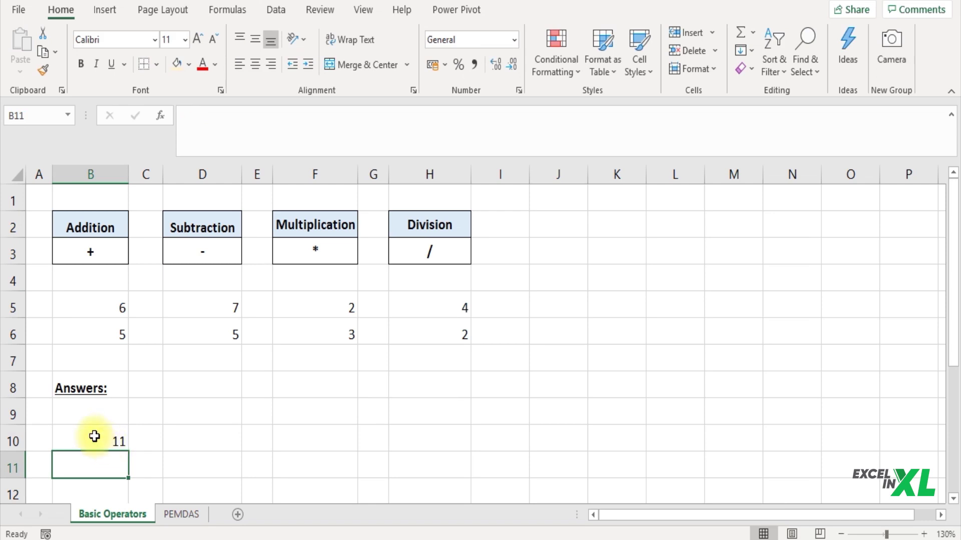
left_click(94, 436)
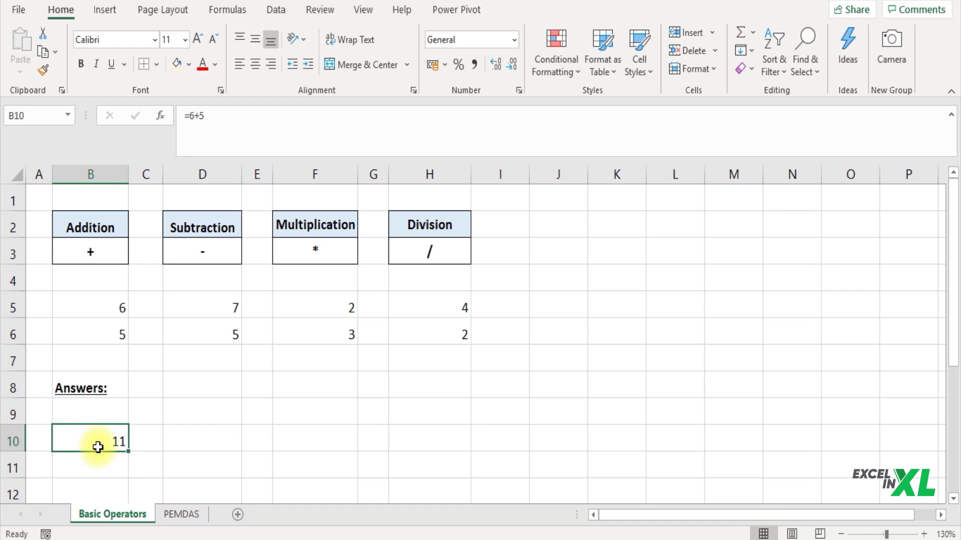
Step: Replace the hard-coded sum in B10 with the formula =B5+B6
double_click(96, 441)
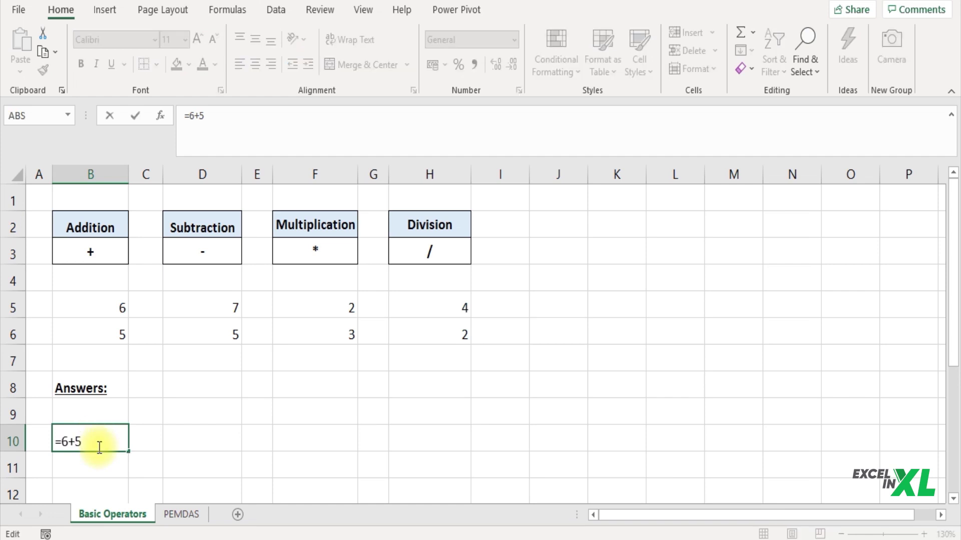
key("BackSpace")
key("BackSpace")
key("BackSpace")
key("BackSpace")
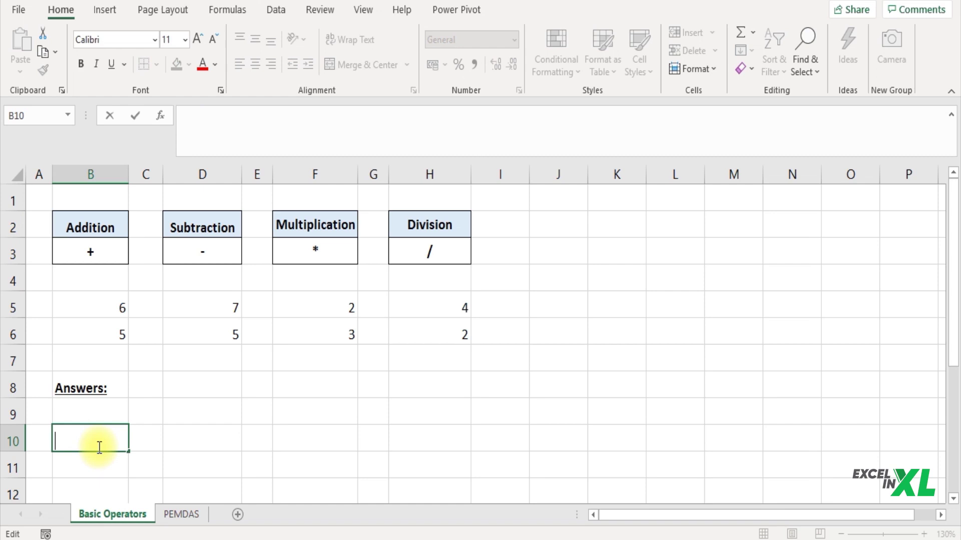
type("=")
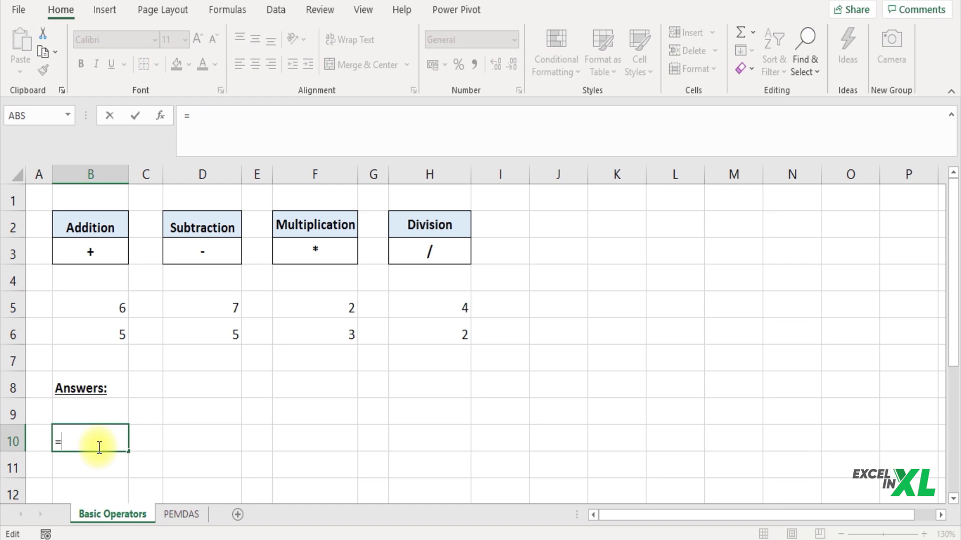
left_click(115, 301)
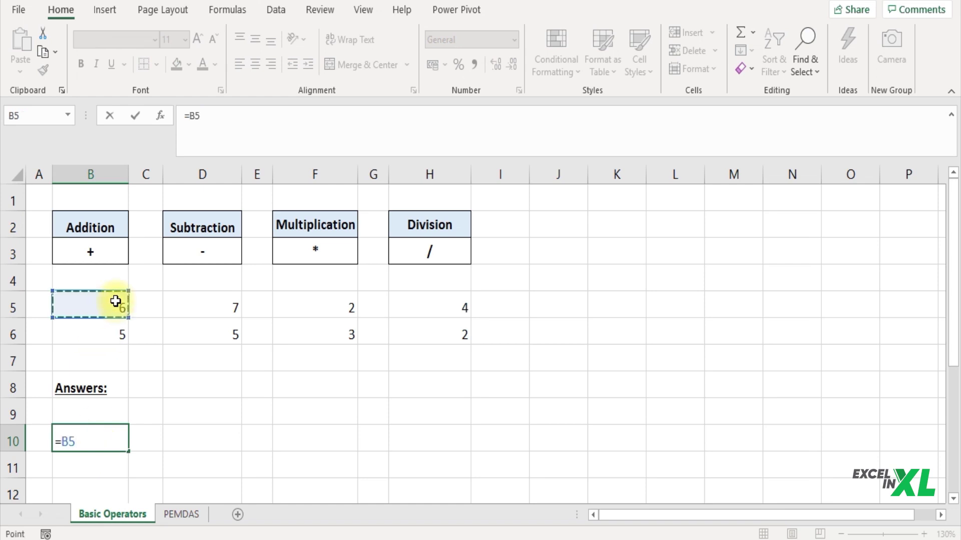
type("+")
left_click(116, 326)
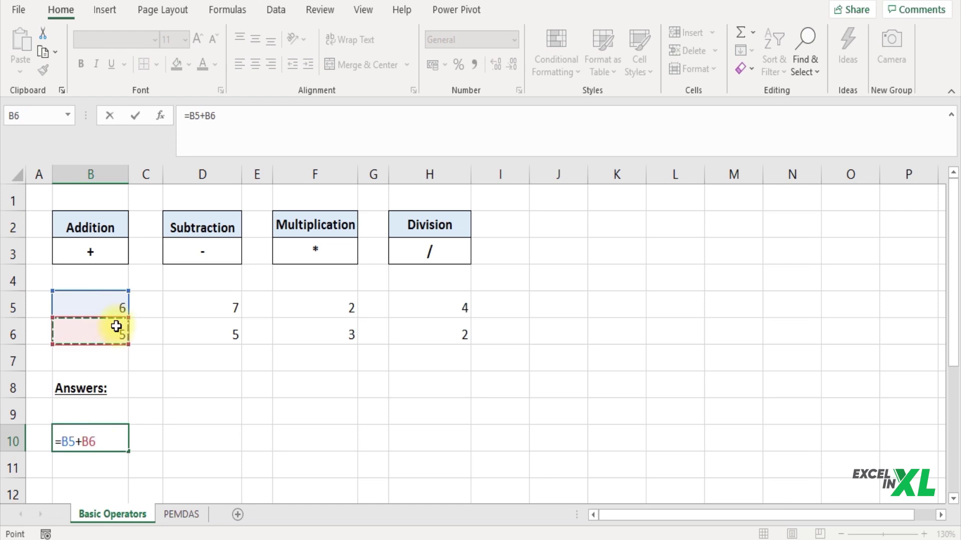
key("Return")
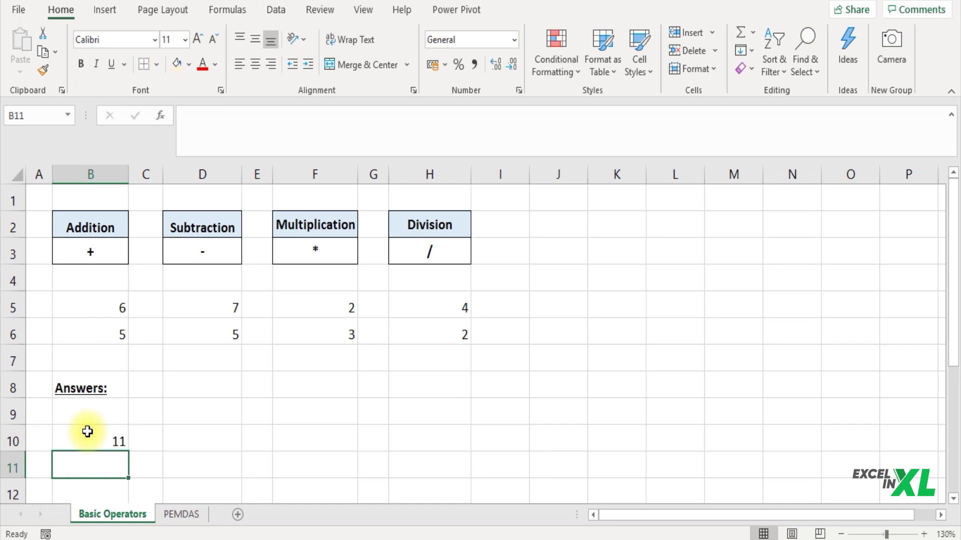
Step: Change the value in B5 from 6 to 7 so the sum updates to 12
left_click(105, 302)
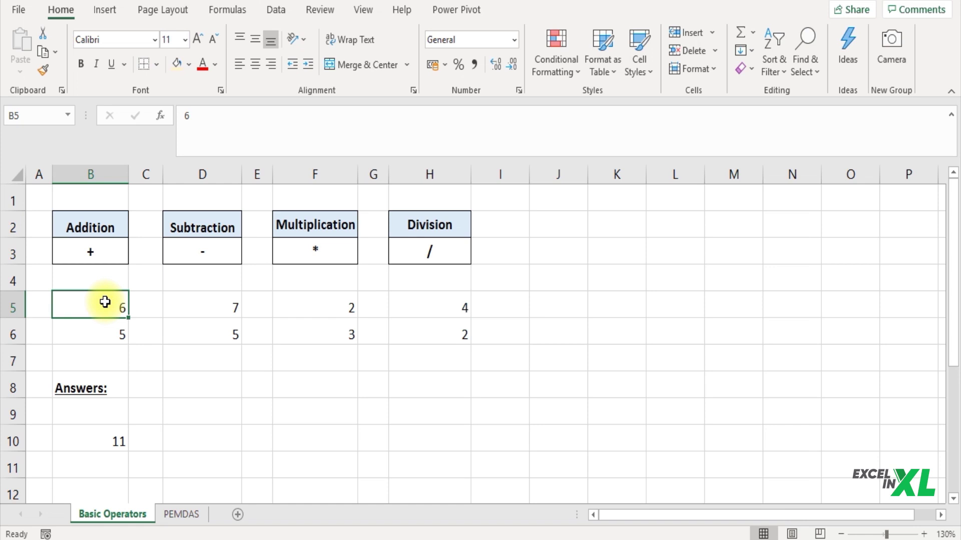
double_click(121, 305)
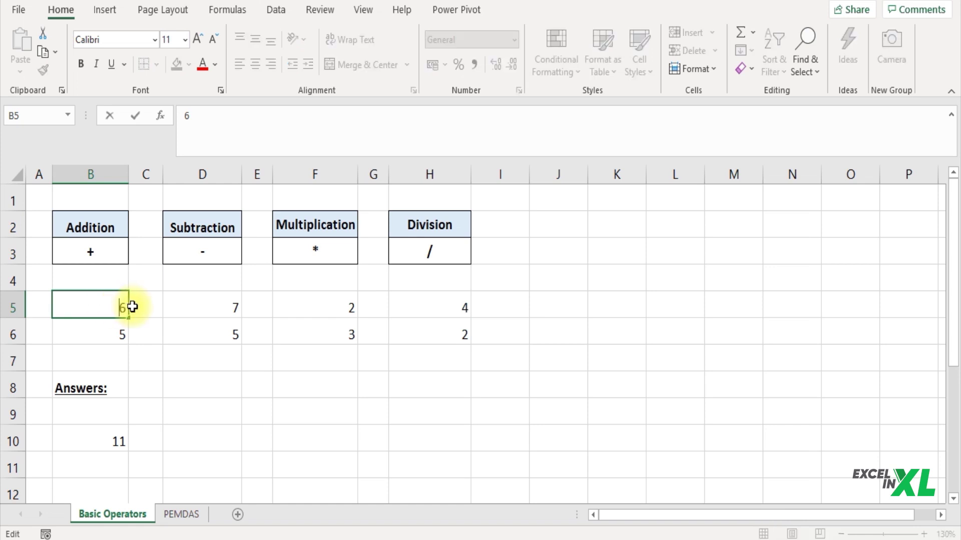
key("BackSpace")
type("7")
key("Return")
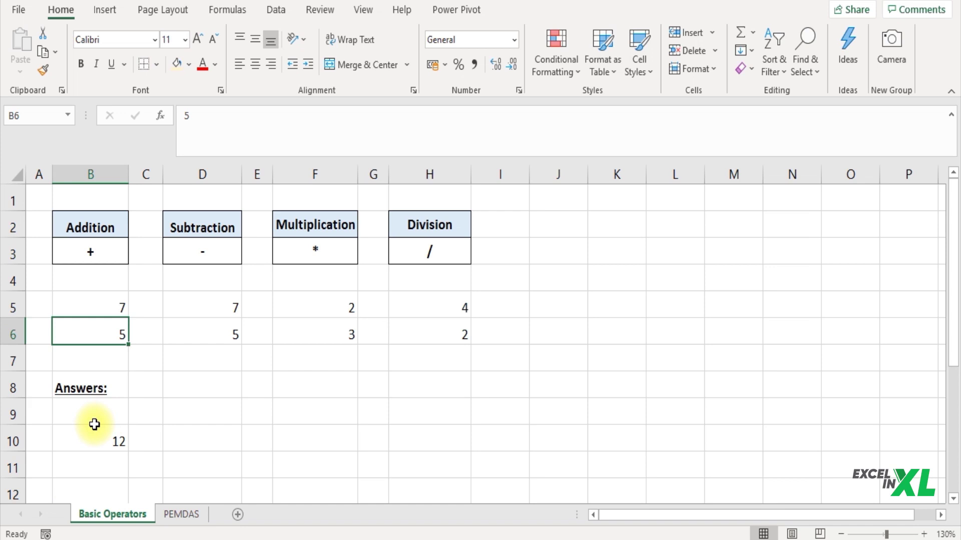
Step: Put the formula =D5-D6 in D10 so the subtraction answer shows 2
left_click(232, 438)
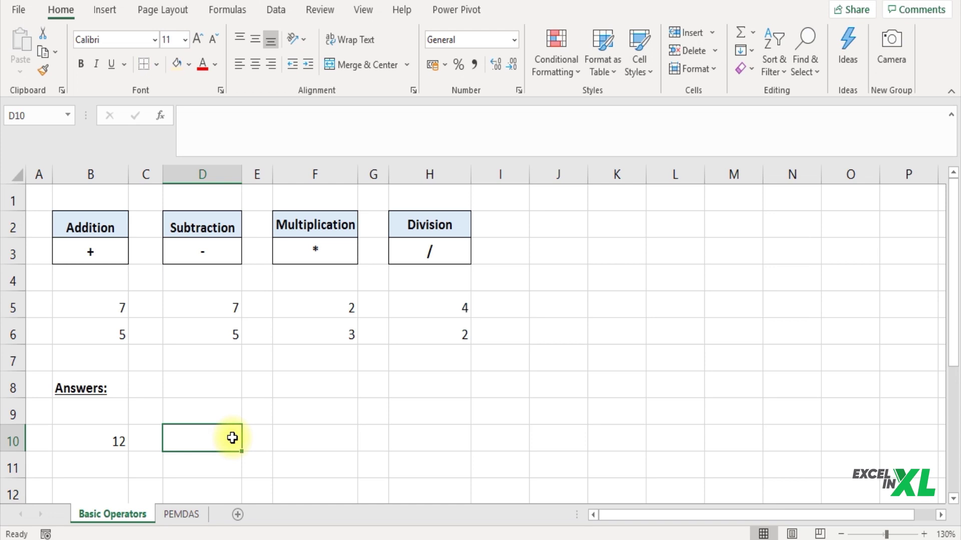
type("=")
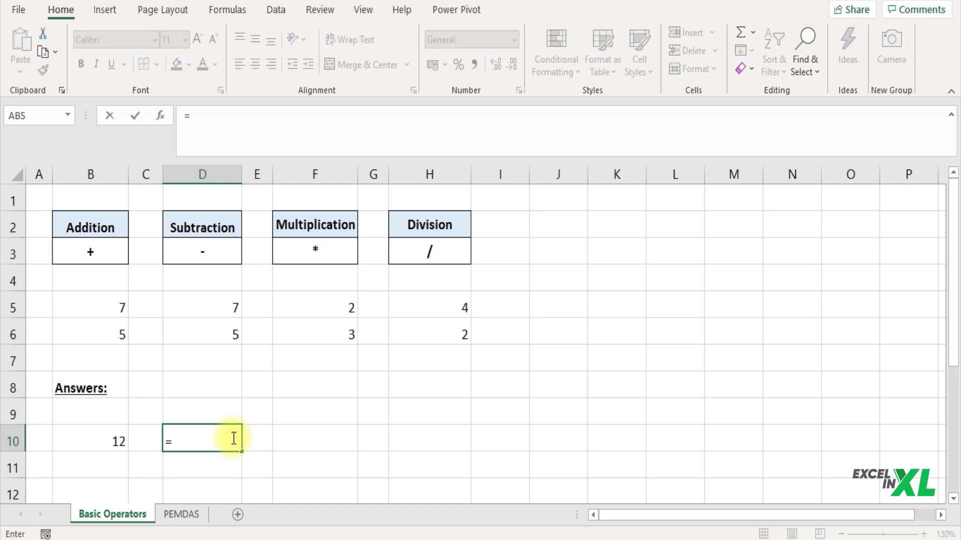
left_click(230, 307)
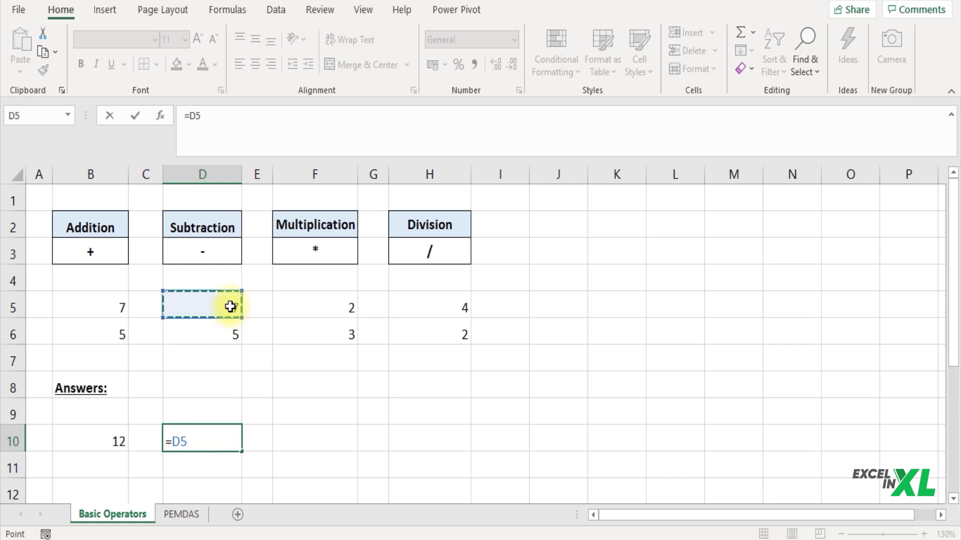
type("_")
key("BackSpace")
type("-")
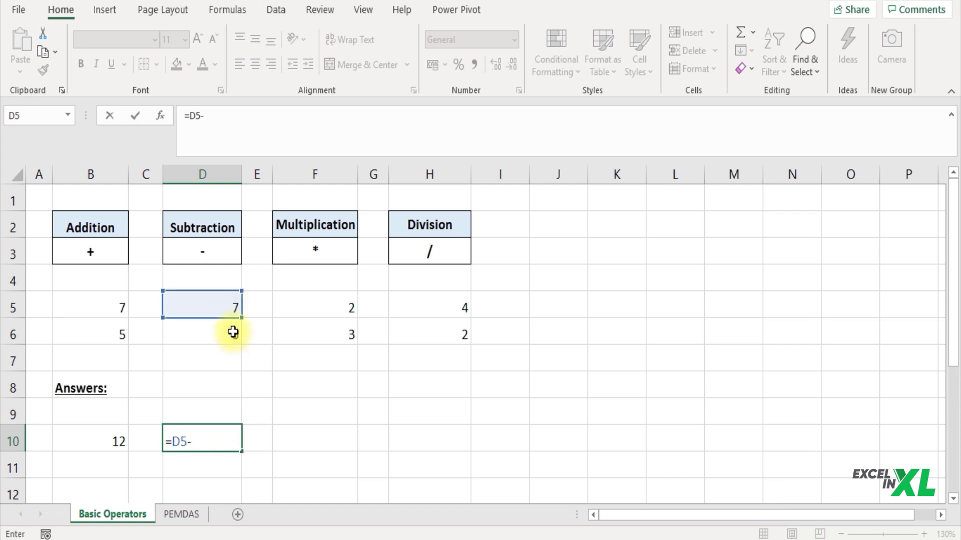
left_click(231, 331)
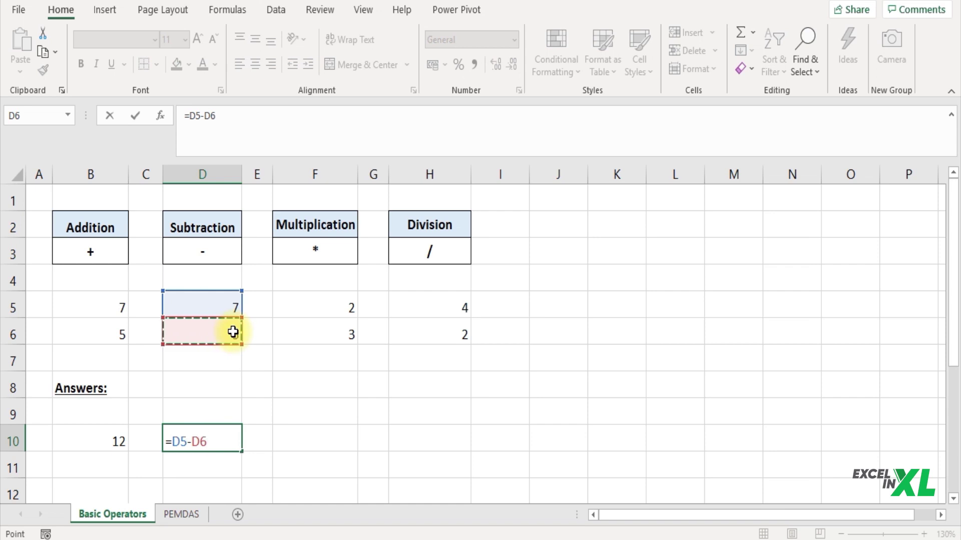
key("Return")
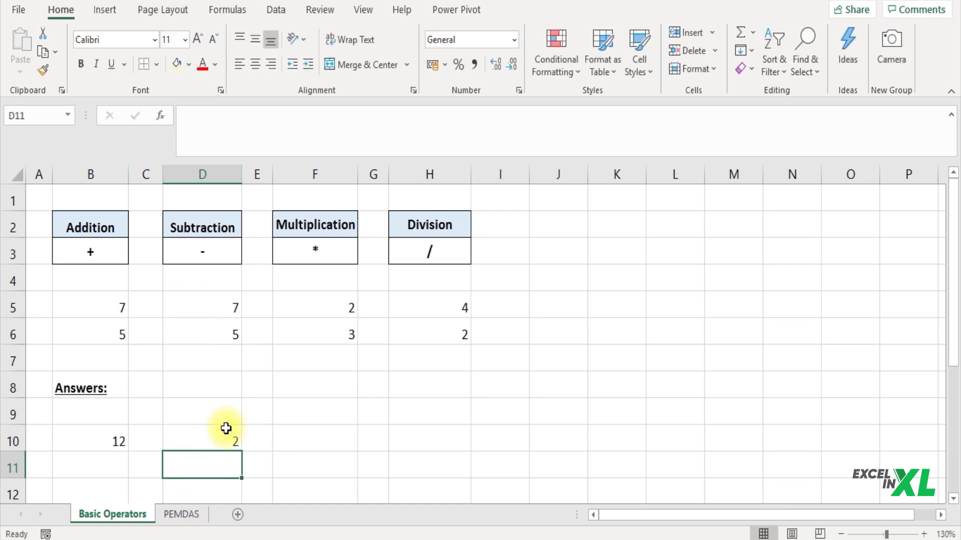
left_click(288, 436)
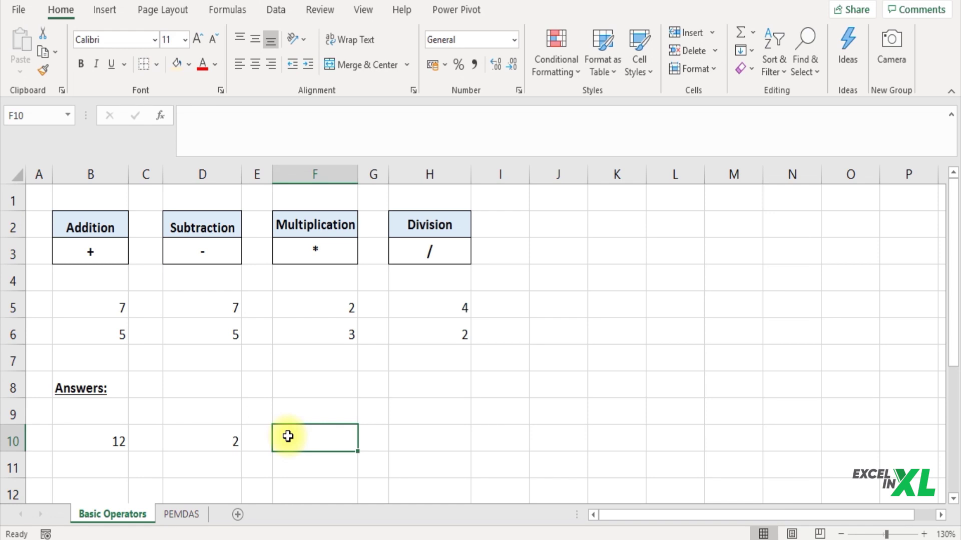
Step: Enter =F5*F6 in F10, giving 6 as the multiplication answer
type("=")
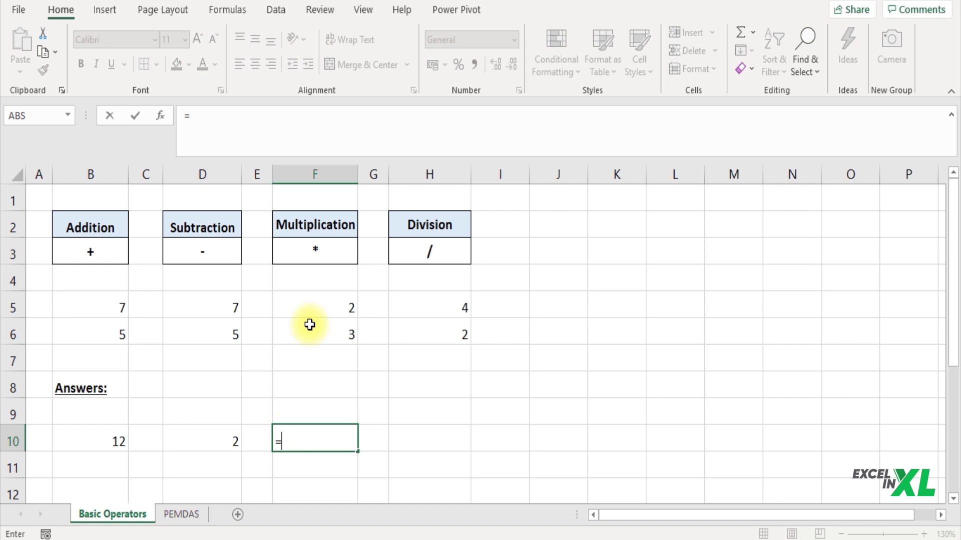
left_click(324, 303)
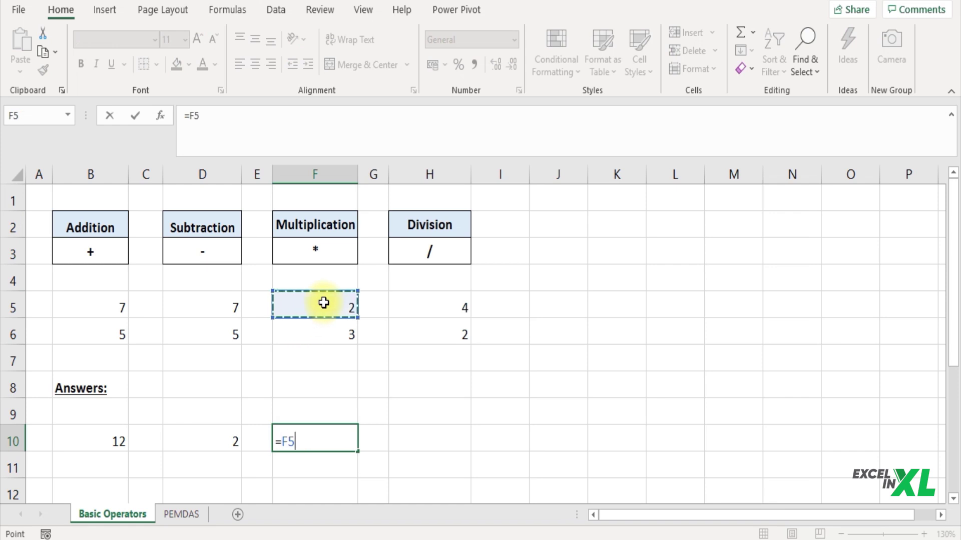
type("*")
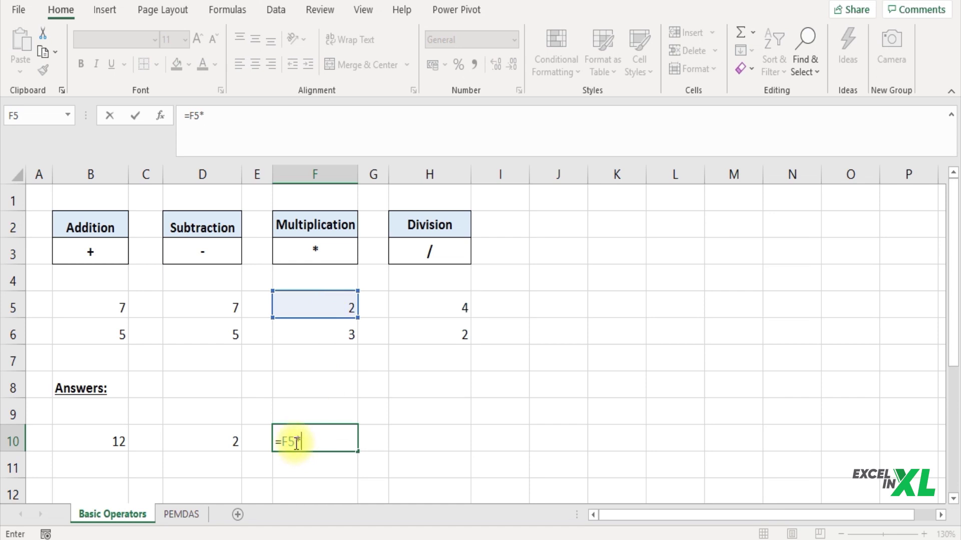
left_click(330, 333)
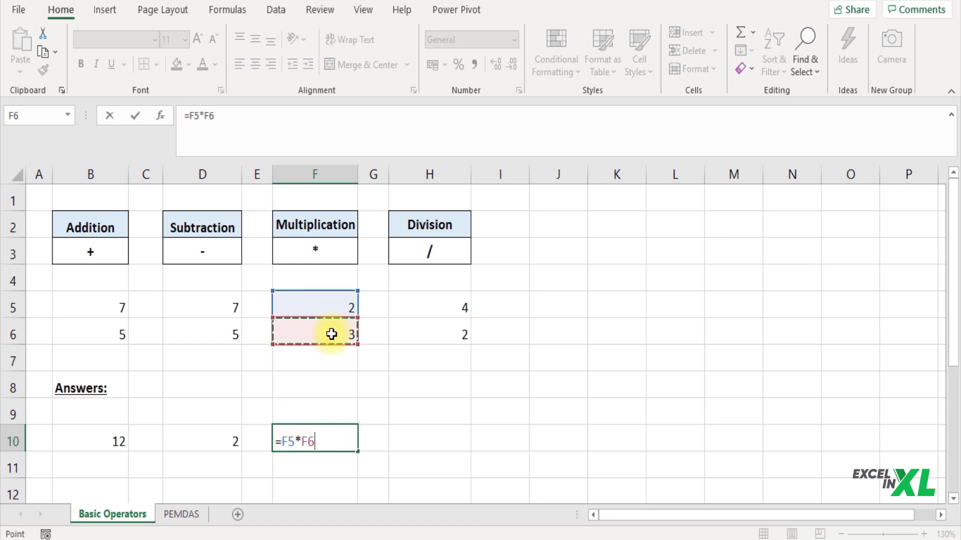
key("Return")
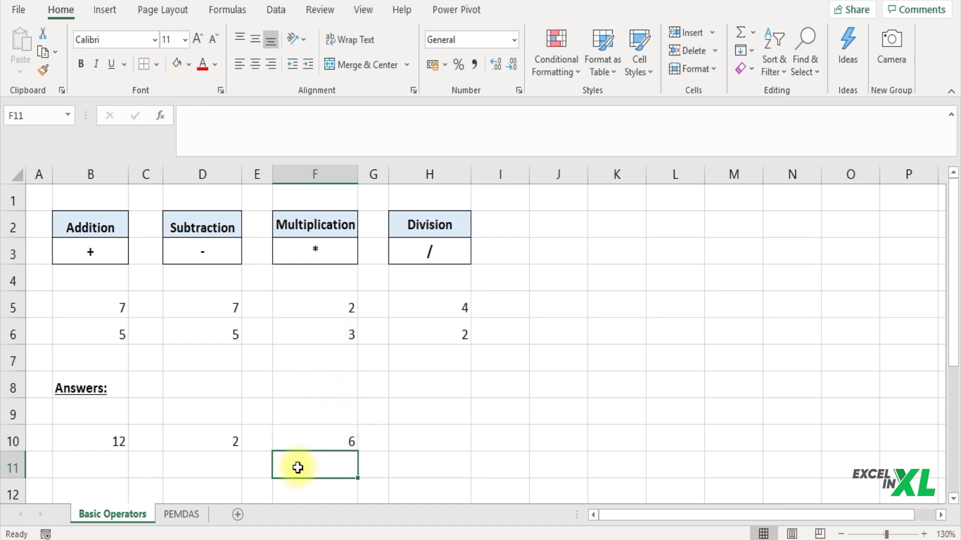
left_click(413, 436)
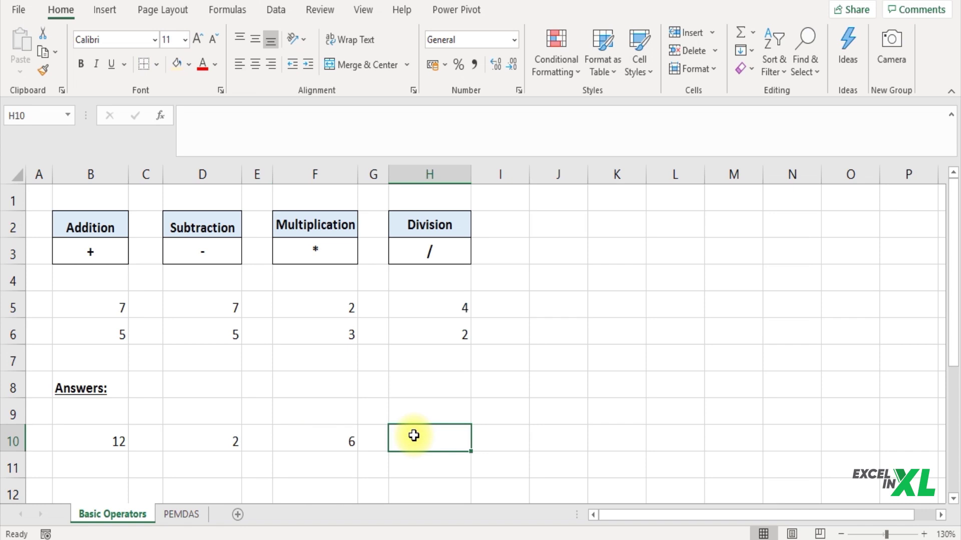
Step: Enter =H5/H6 in H10 so the division answer shows 2
type("=")
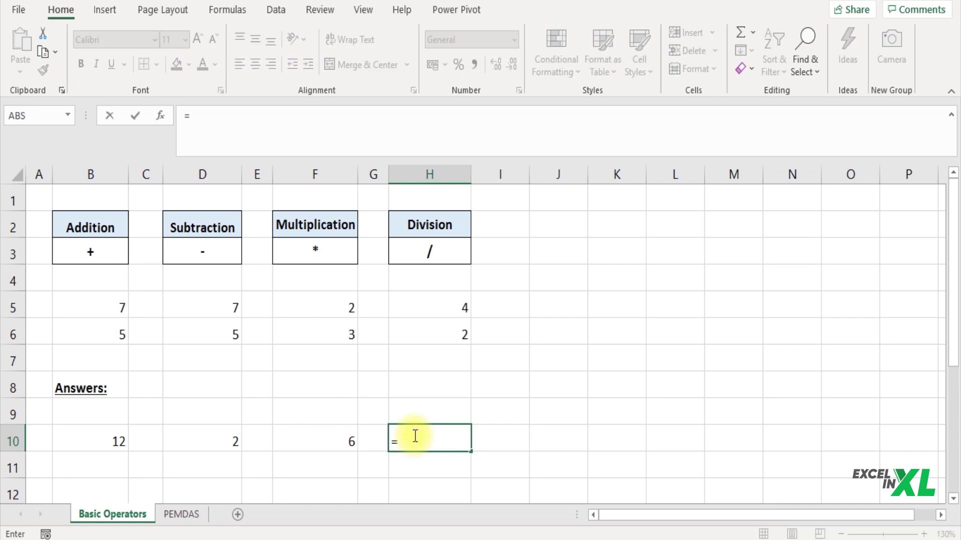
left_click(433, 304)
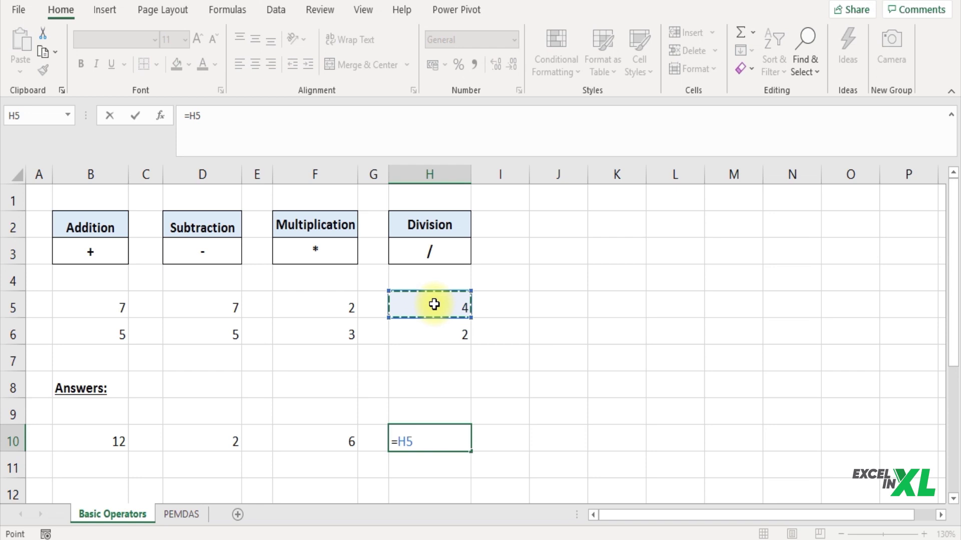
type("/")
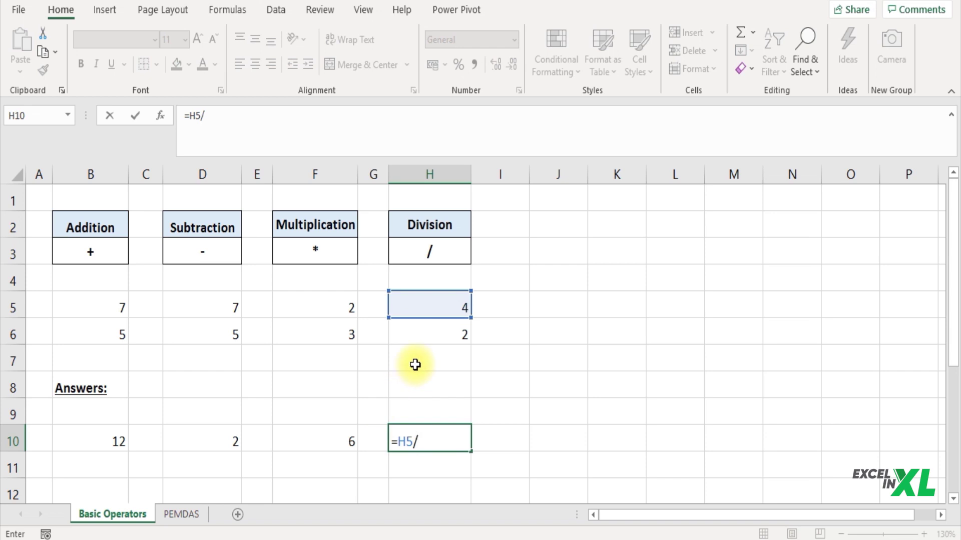
left_click(431, 329)
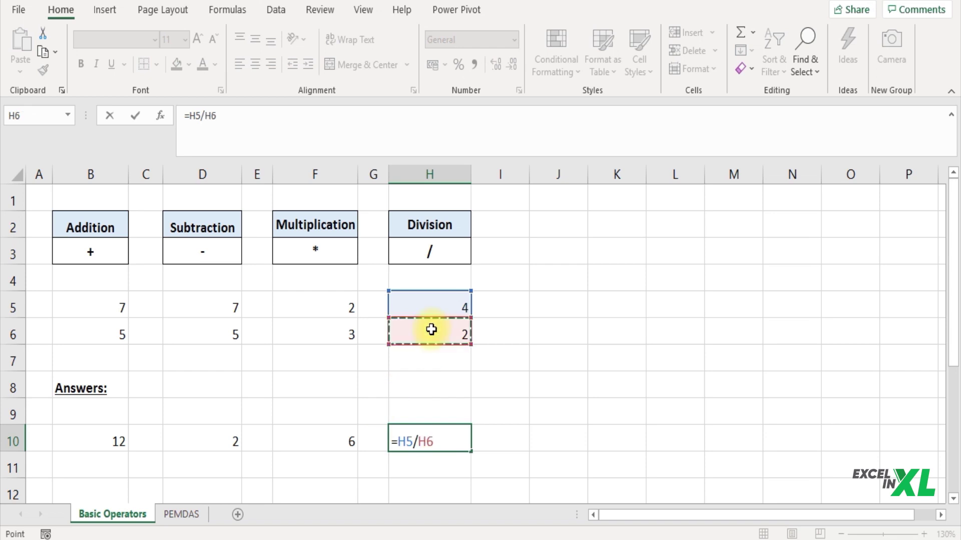
key("Return")
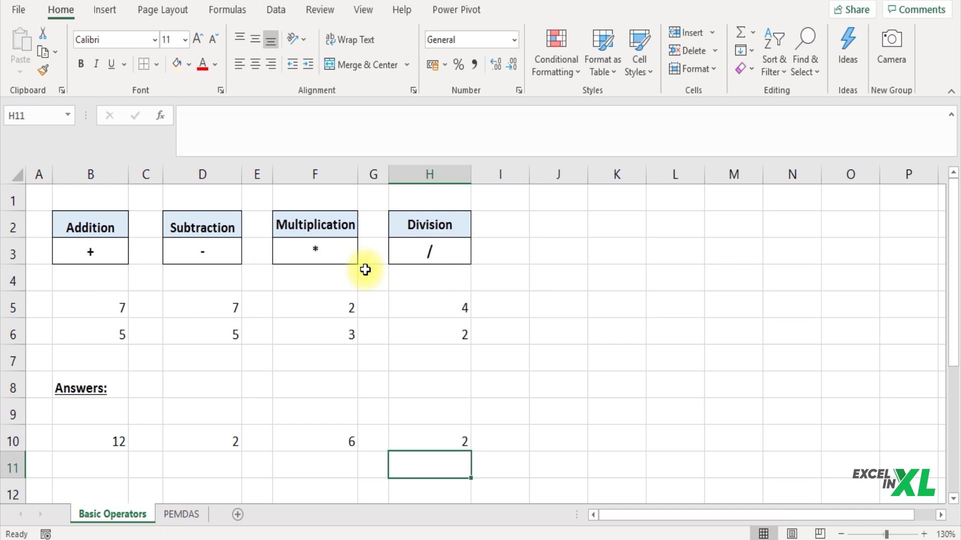
Step: Switch to the PEMDAS sheet and compare the 5+5/2 expression in B5 with empty answer cell C5
left_click(182, 513)
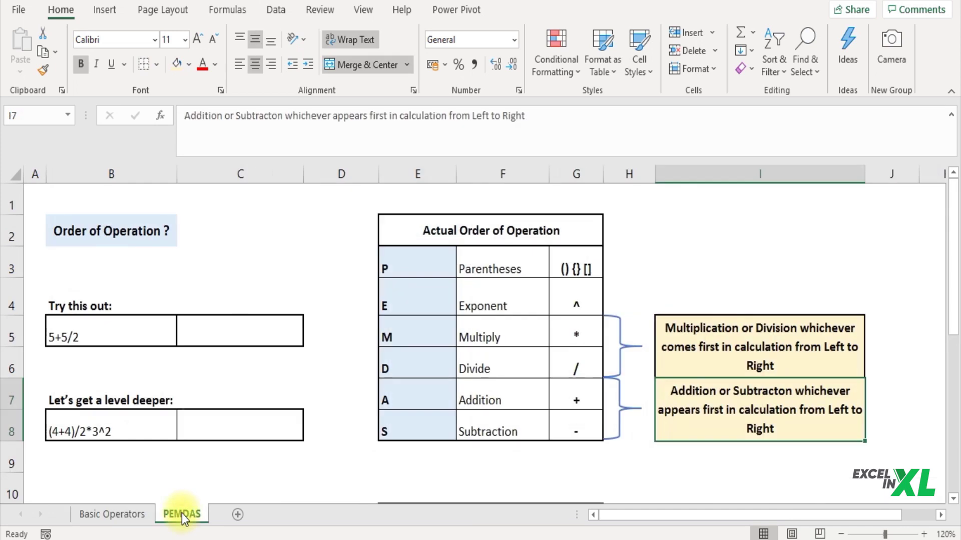
left_click(241, 340)
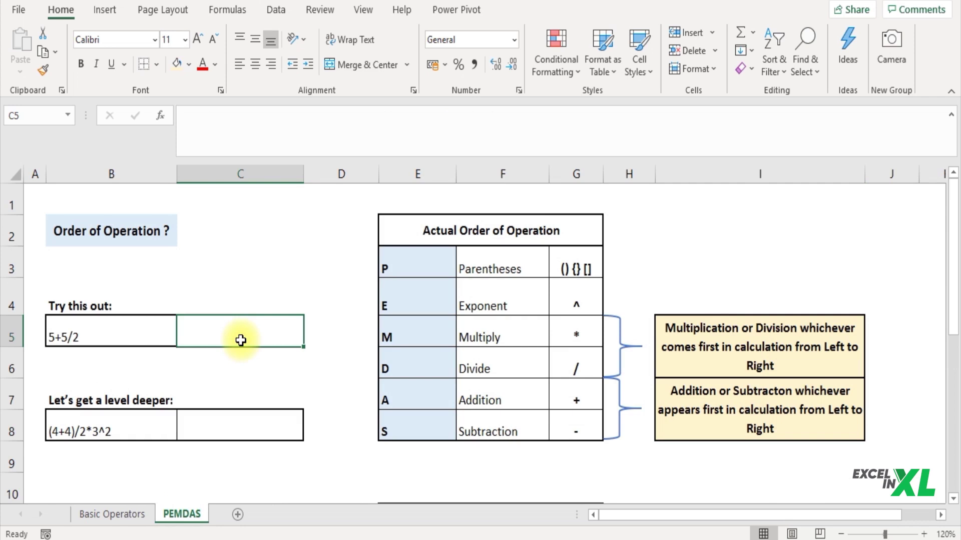
left_click(118, 336)
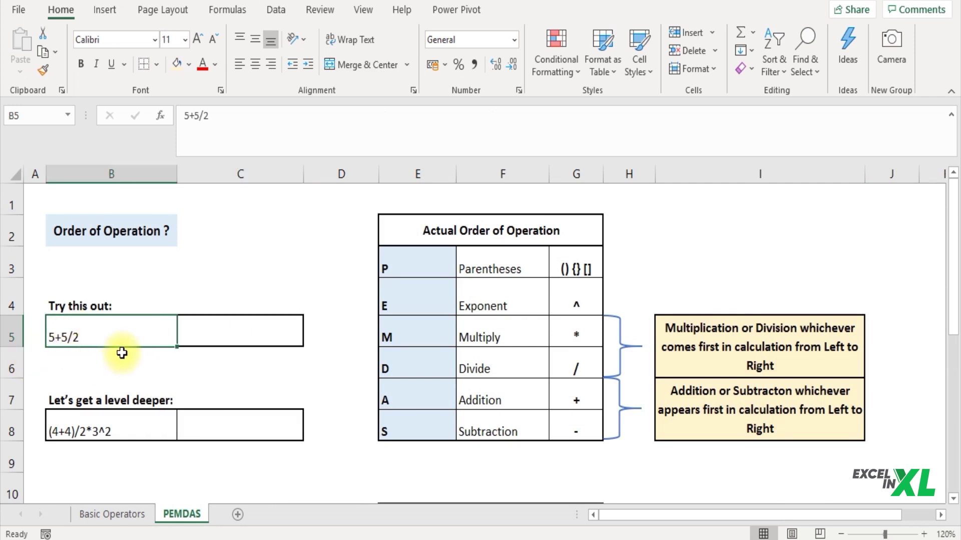
left_click(225, 323)
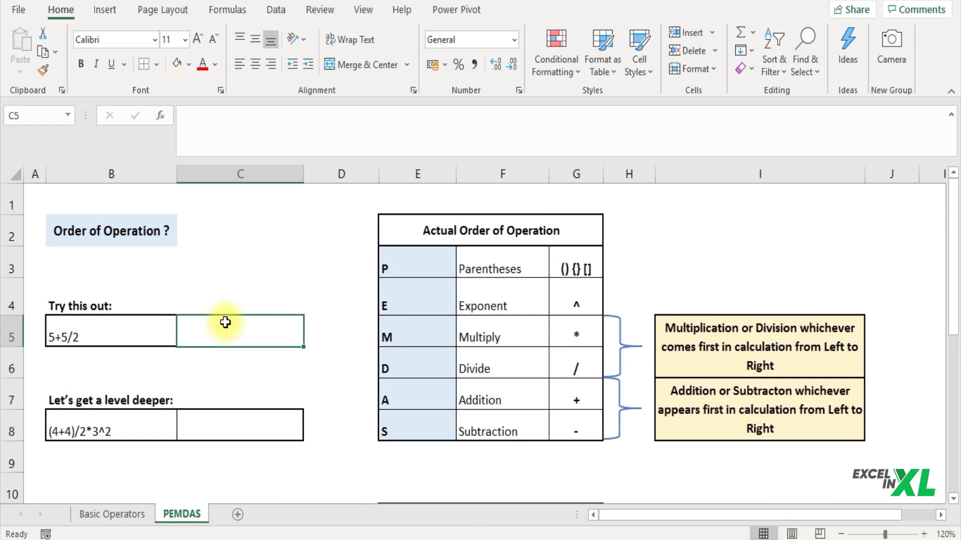
left_click(124, 337)
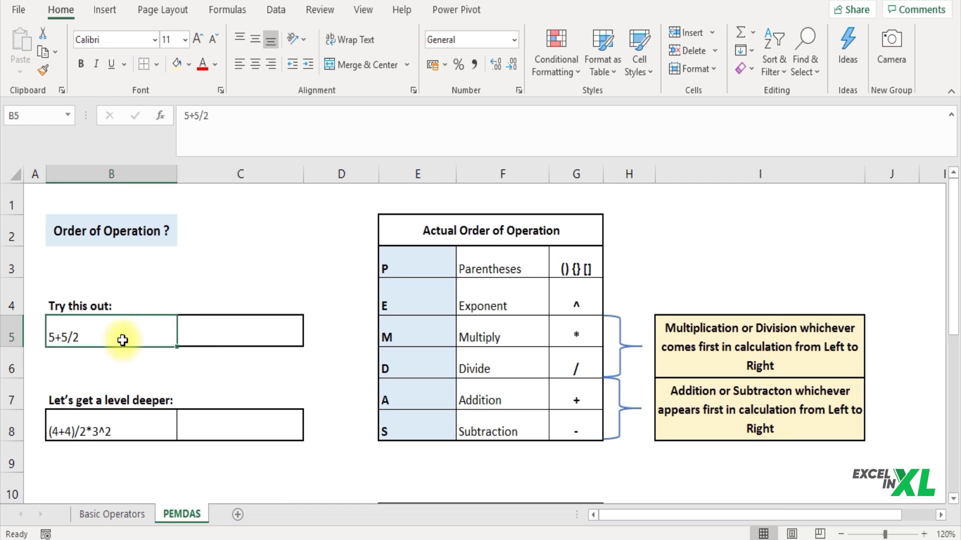
left_click(210, 337)
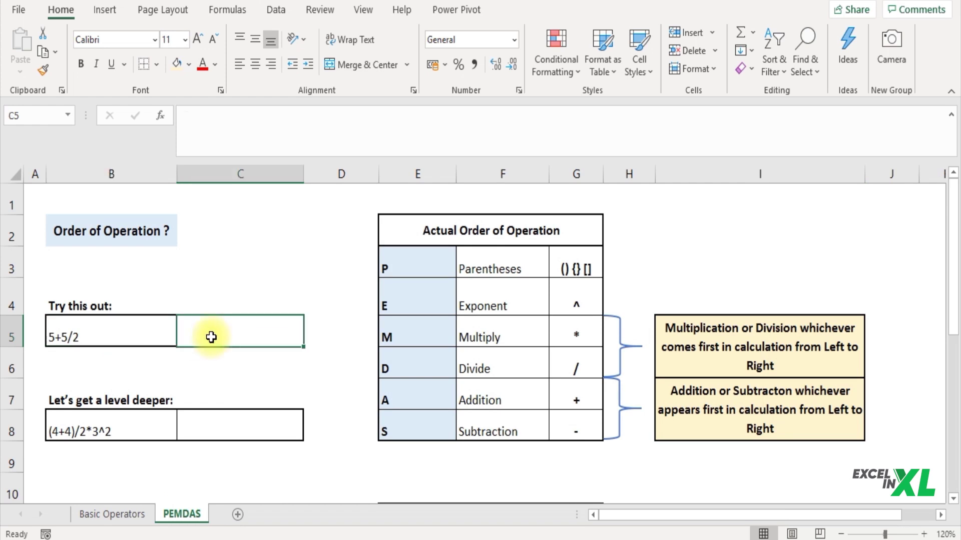
left_click(155, 331)
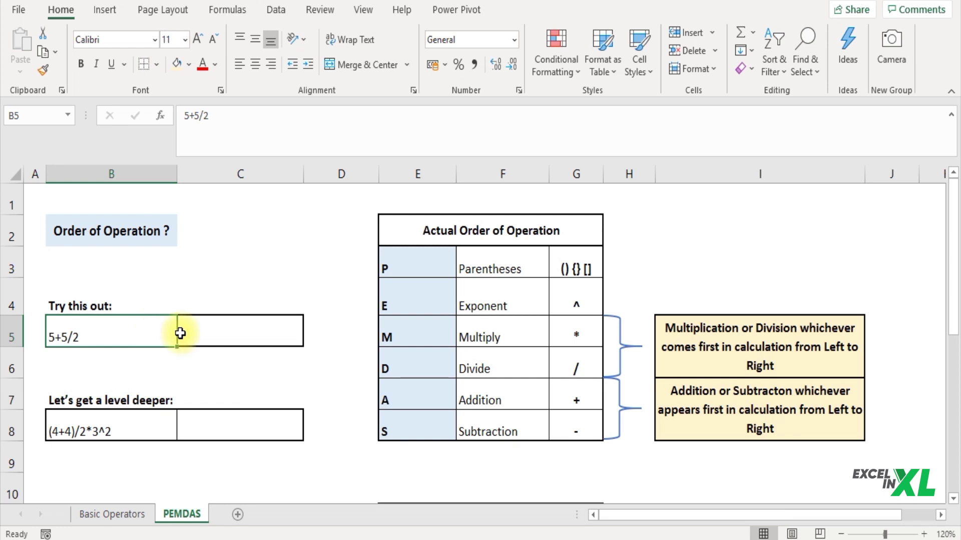
left_click(202, 334)
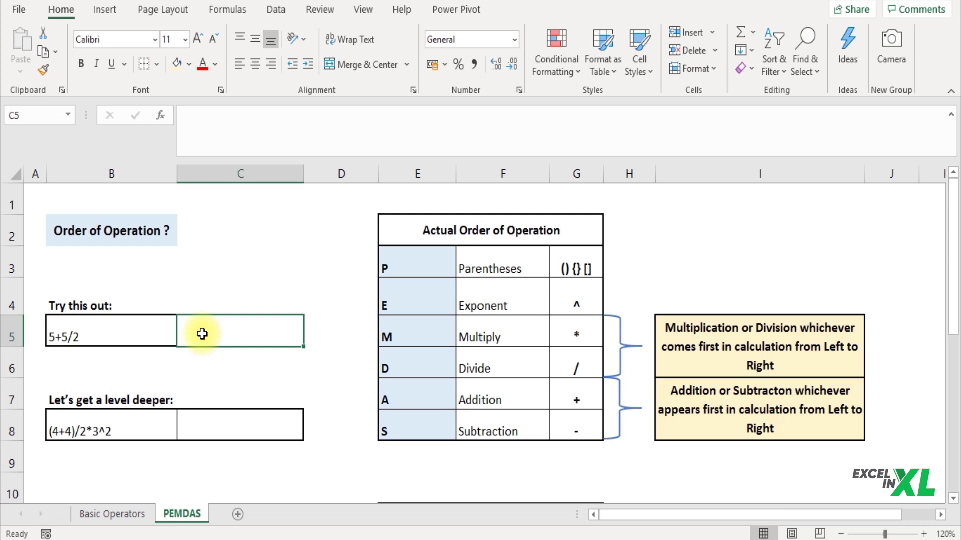
Step: Type =5+5/2 into C5 so it evaluates to 7.5
type("=")
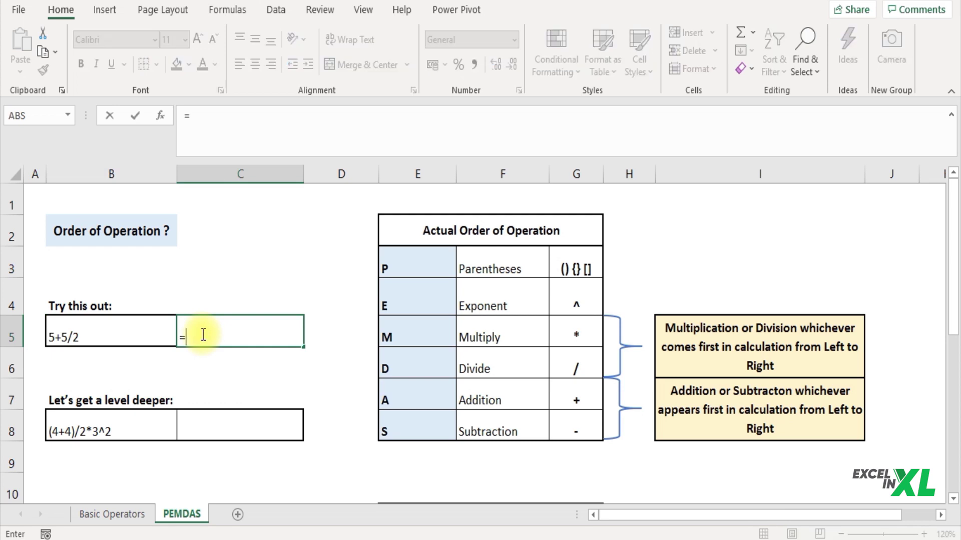
type("5+5/2")
key("Return")
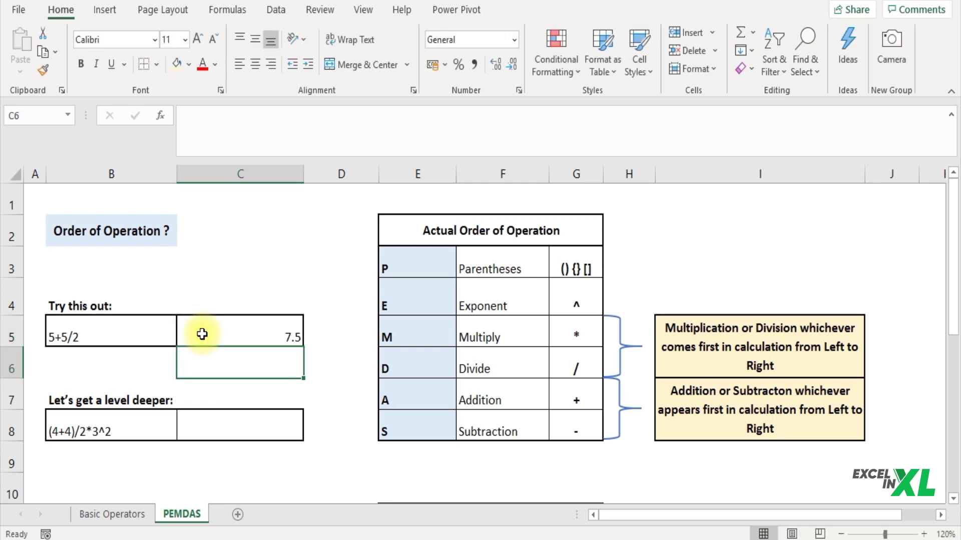
left_click(201, 334)
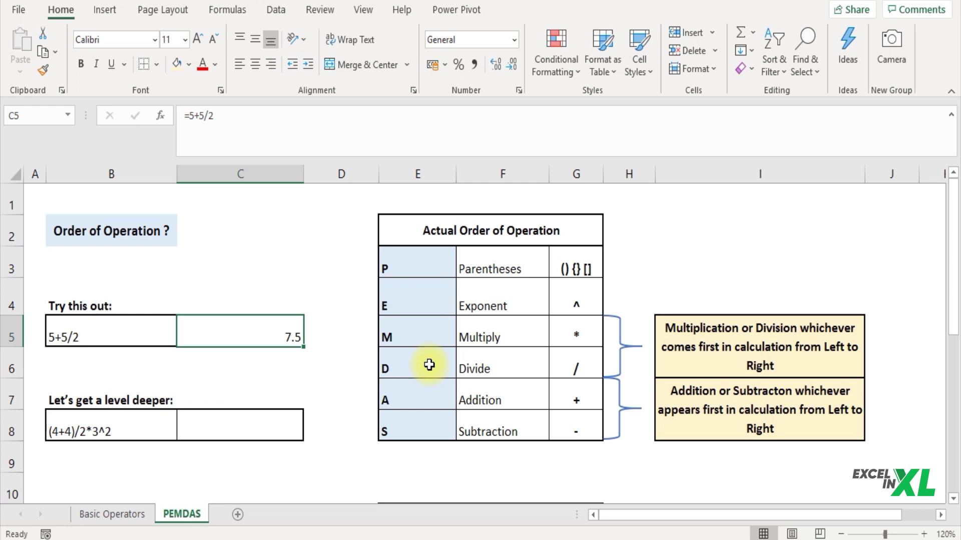
left_click(442, 258)
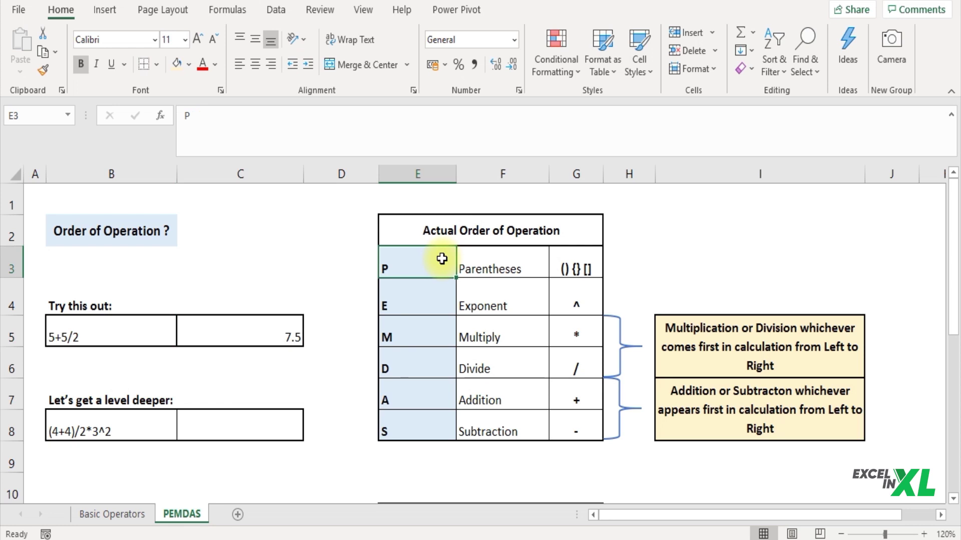
left_click(580, 262)
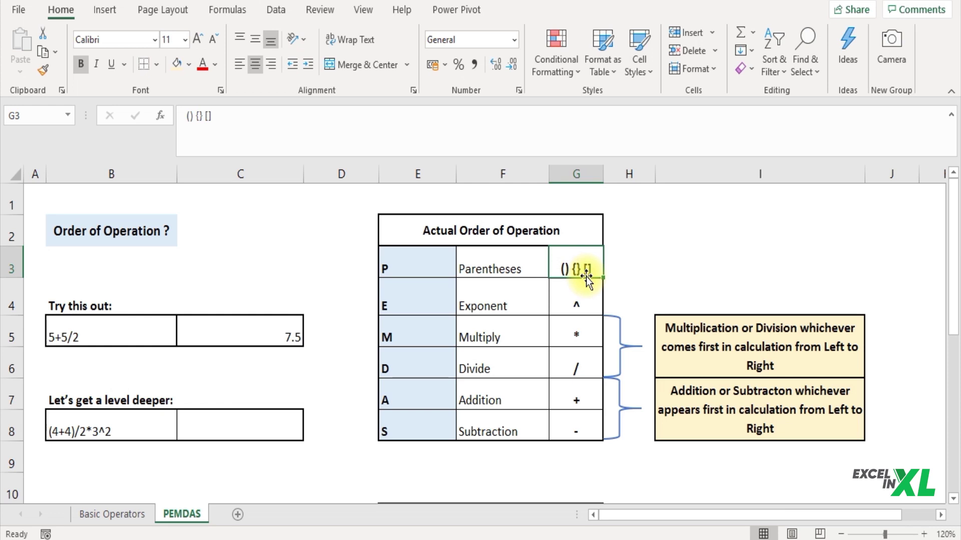
left_click(585, 305)
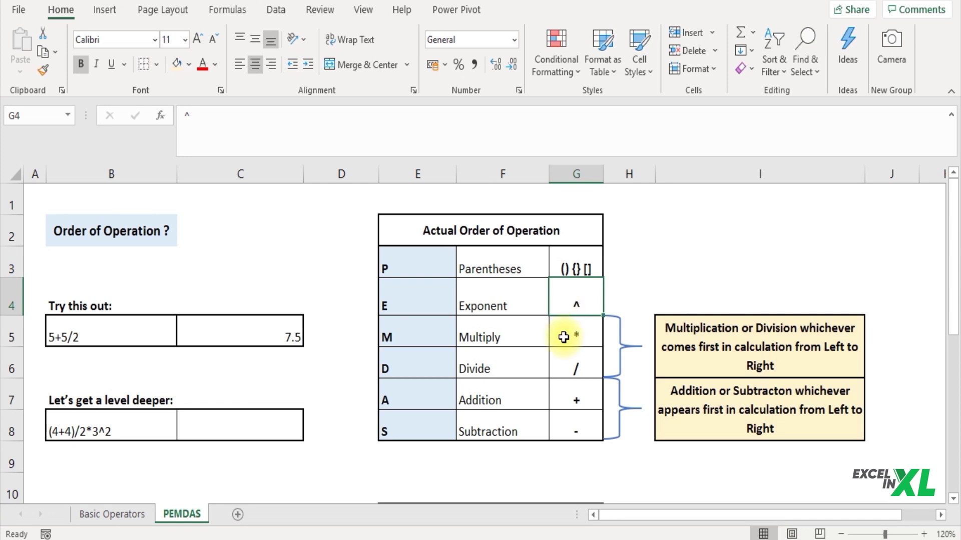
left_click_drag(563, 337, 568, 371)
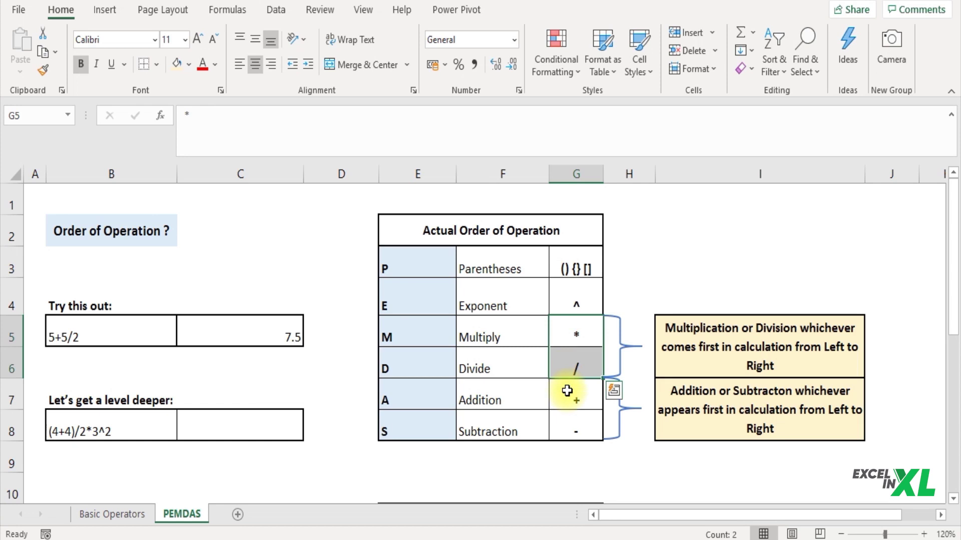
left_click_drag(567, 391, 572, 428)
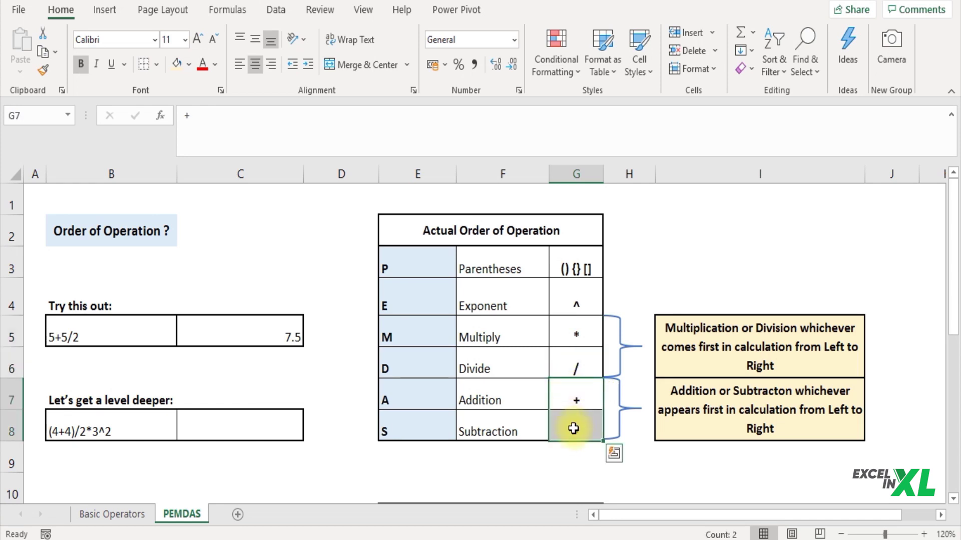
left_click(566, 403)
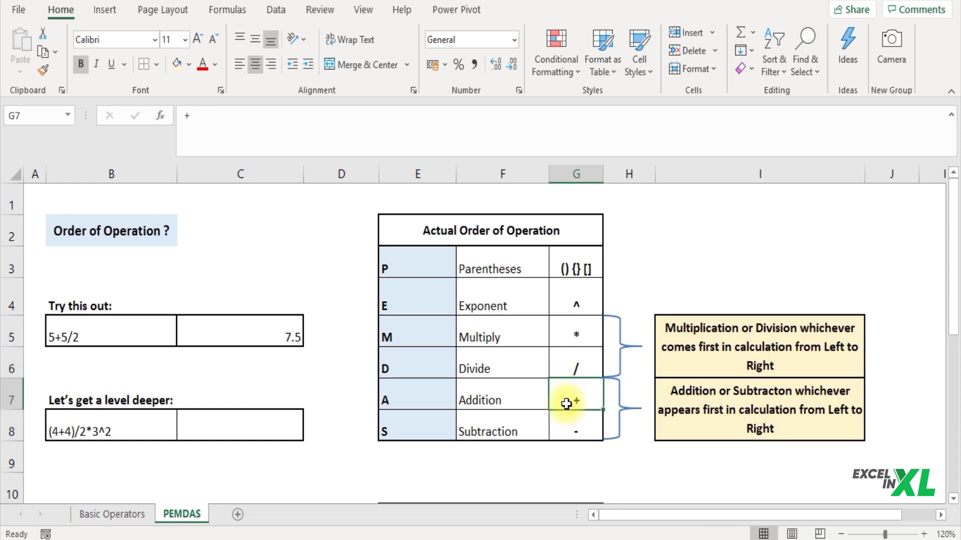
left_click(260, 421)
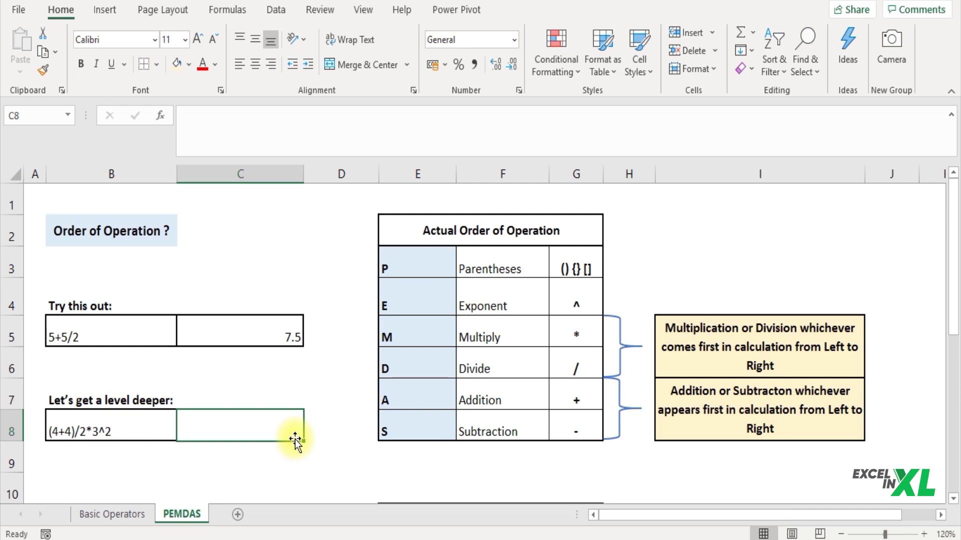
Step: Enter the step results 8, 9 and 4 in C12:C14 beside their expressions
left_click_drag(952, 206, 955, 369)
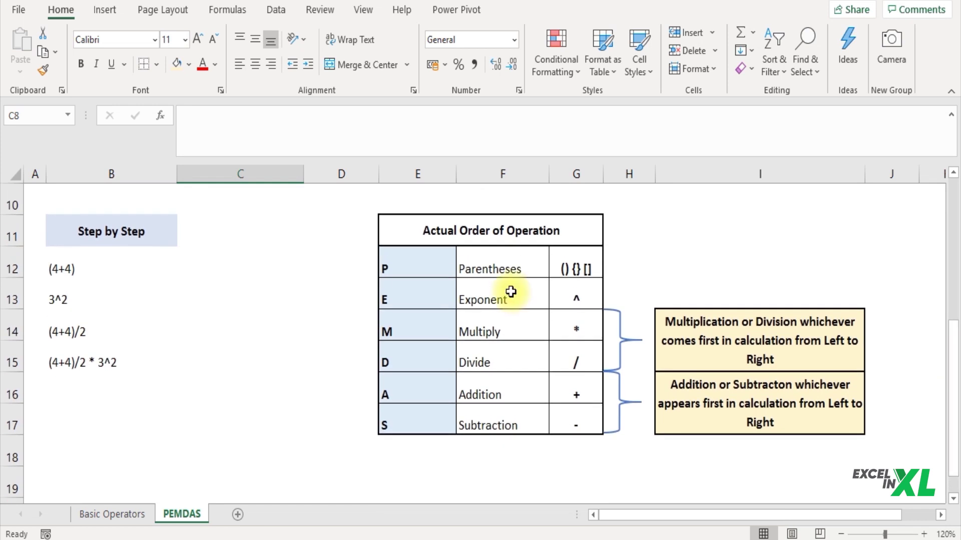
left_click(208, 264)
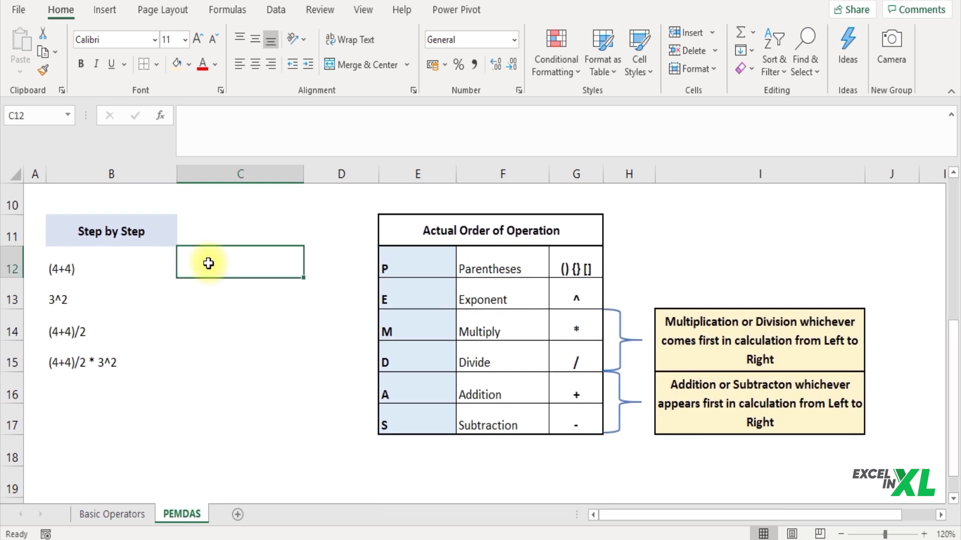
left_click(106, 271)
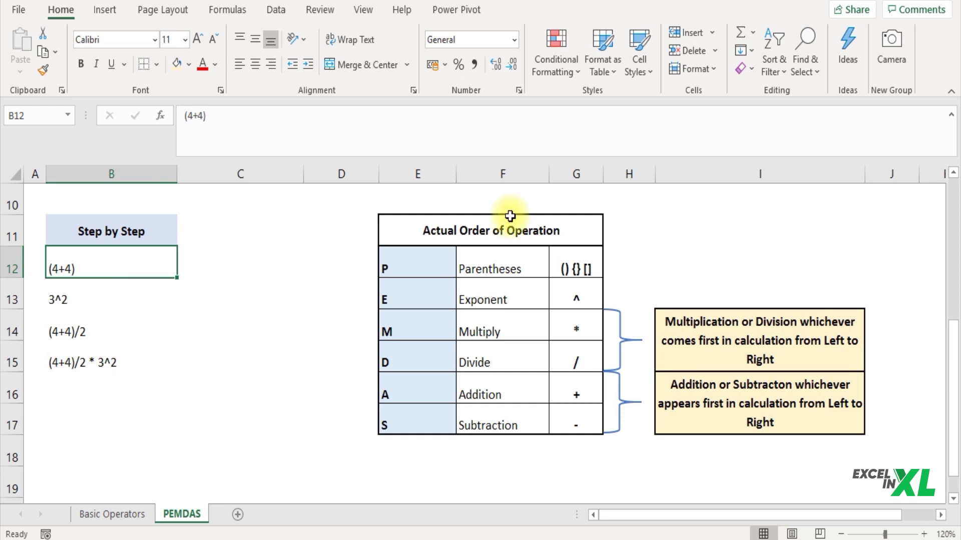
left_click(211, 259)
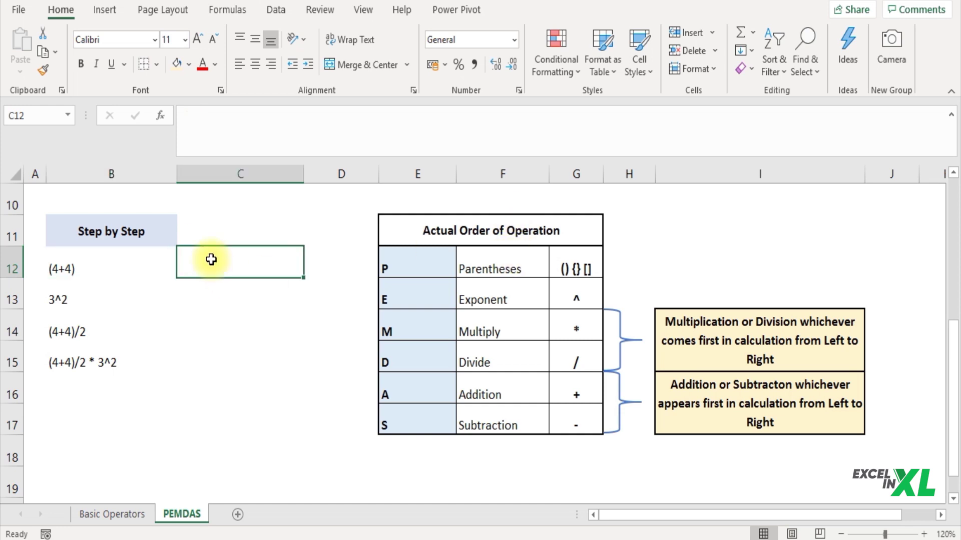
type("8")
key("Return")
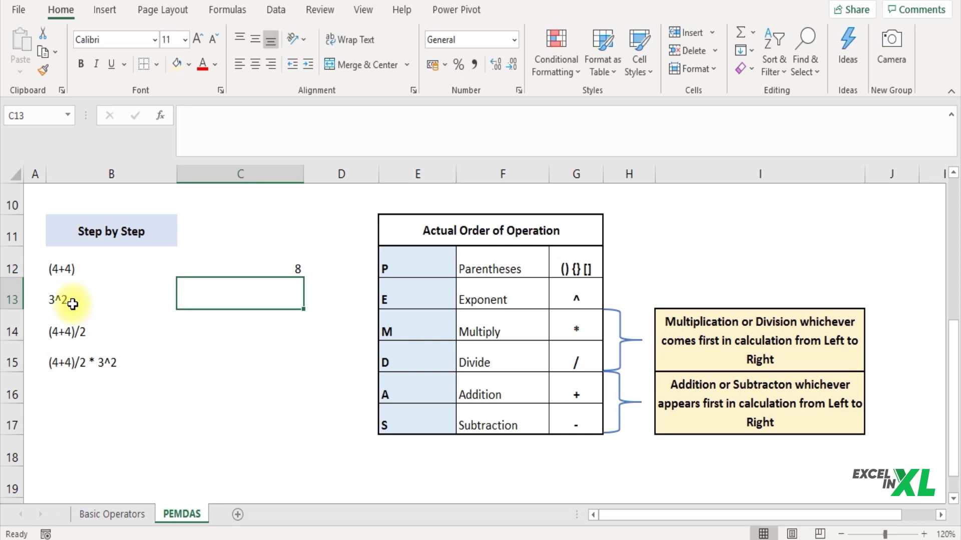
type("9")
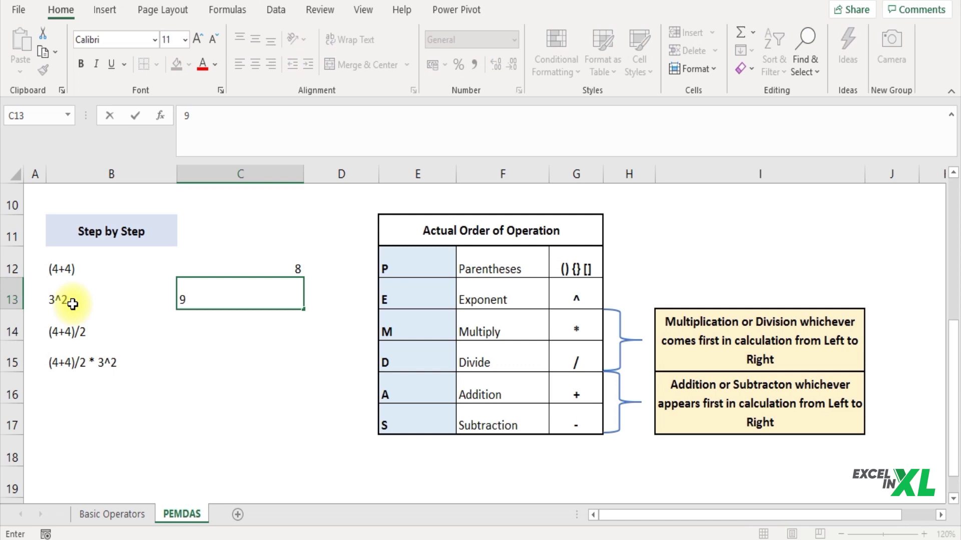
key("Return")
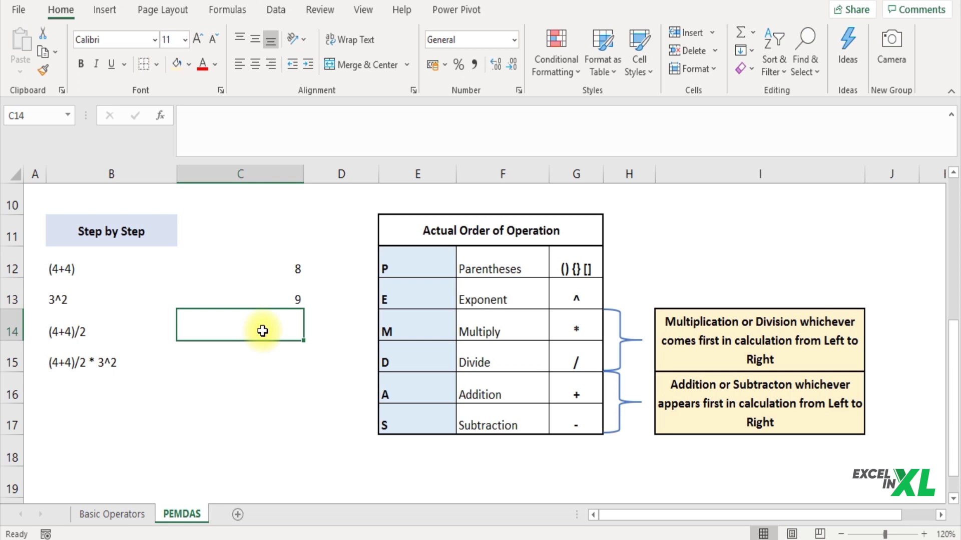
type("4")
key("Return")
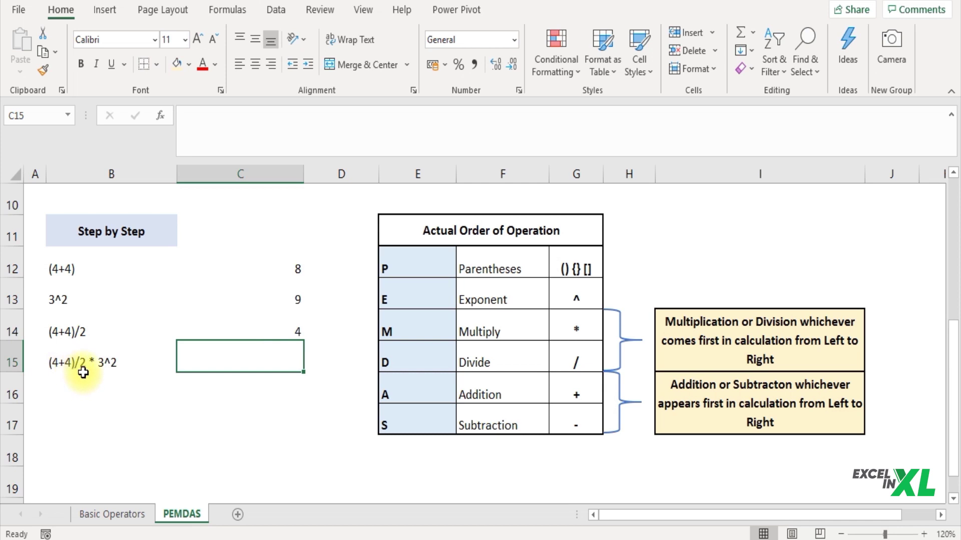
Step: Enter =4*9 in C15 to get the final result 36
type("4")
key("BackSpace")
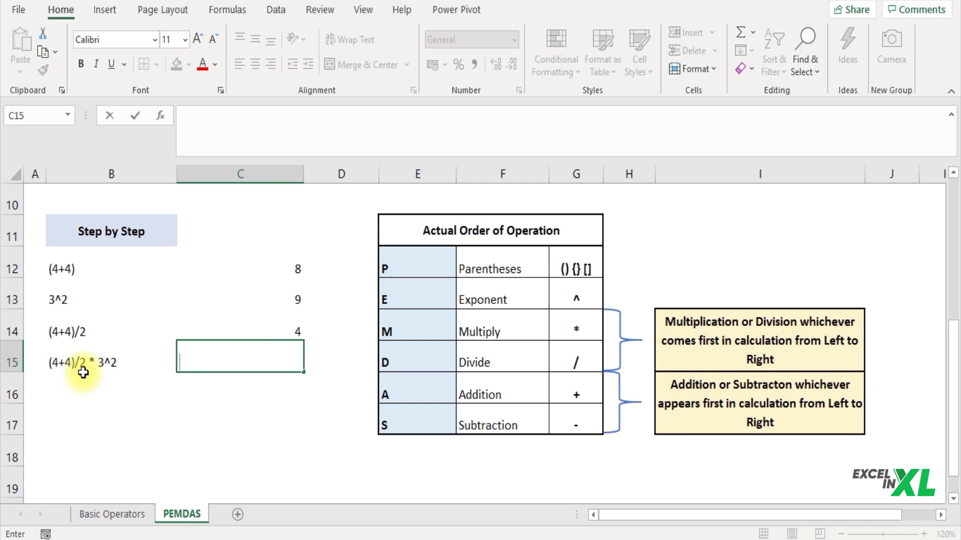
type("=4")
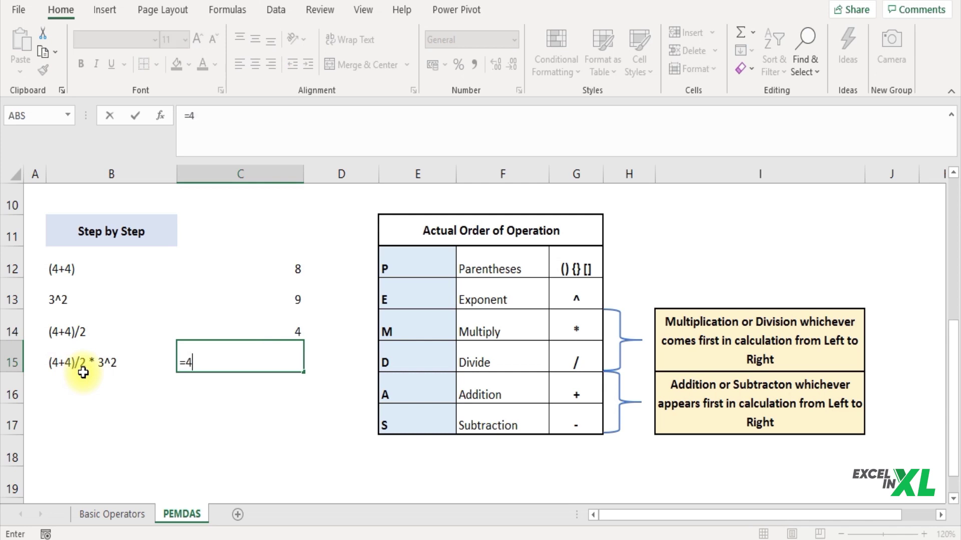
type("*")
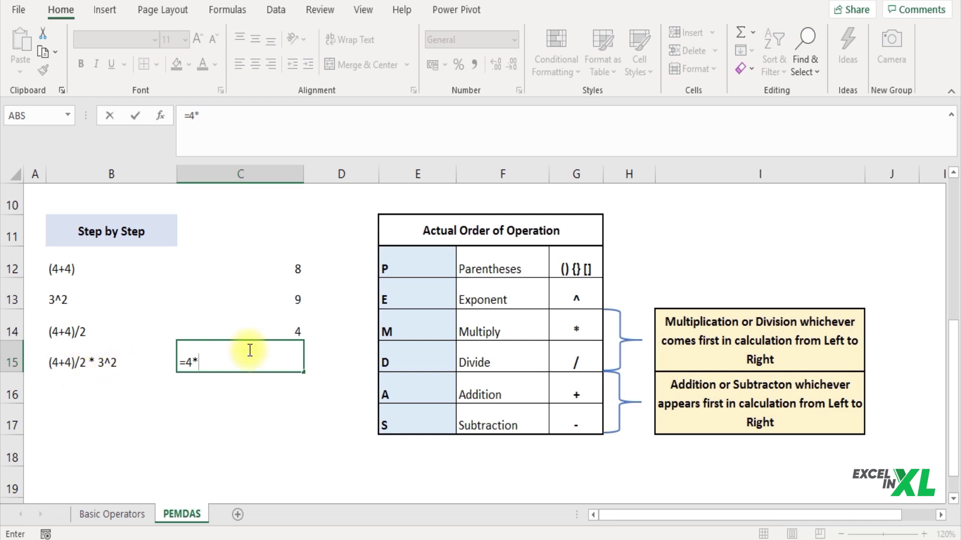
type("9")
key("Return")
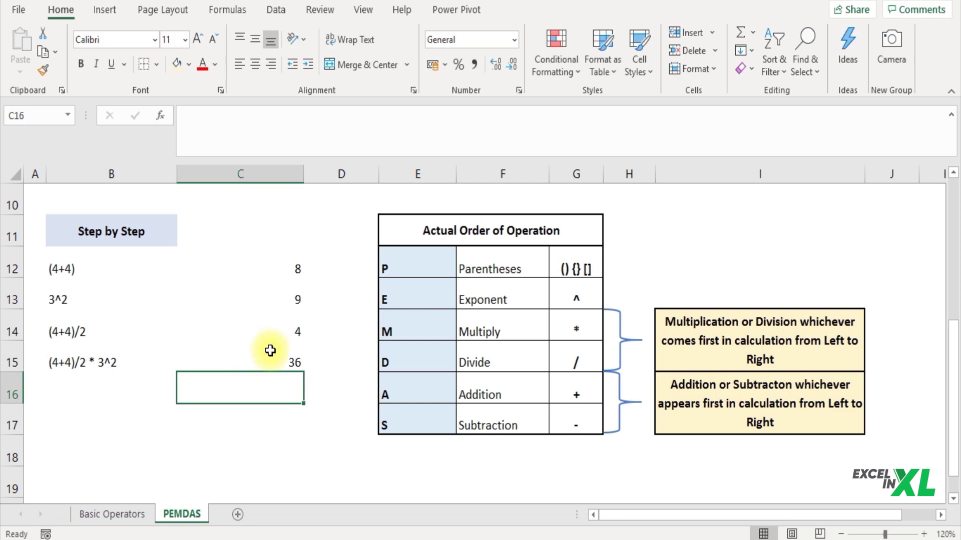
left_click(271, 351)
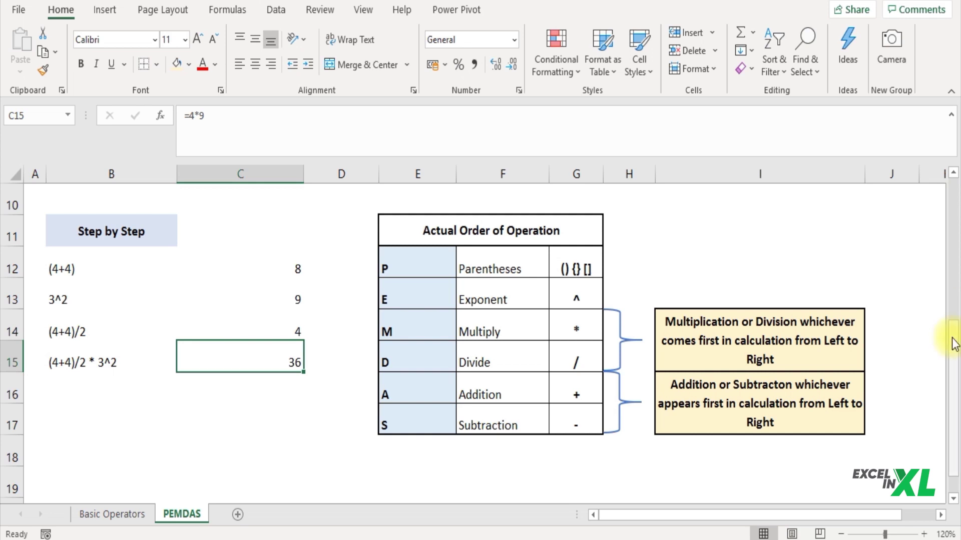
Step: Add a leading = to the (4+4)/2*3^2 text in B8 so it calculates 36
left_click_drag(953, 344, 952, 190)
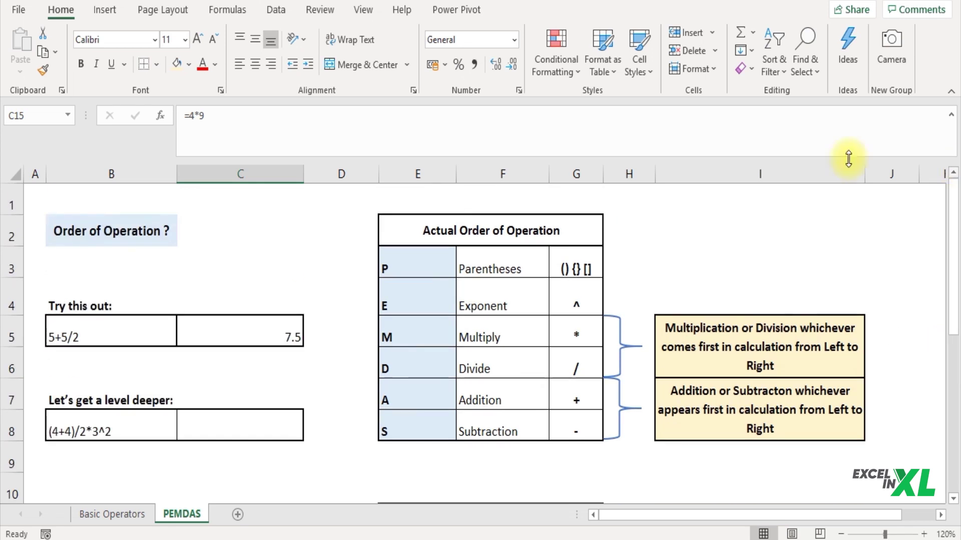
left_click(220, 436)
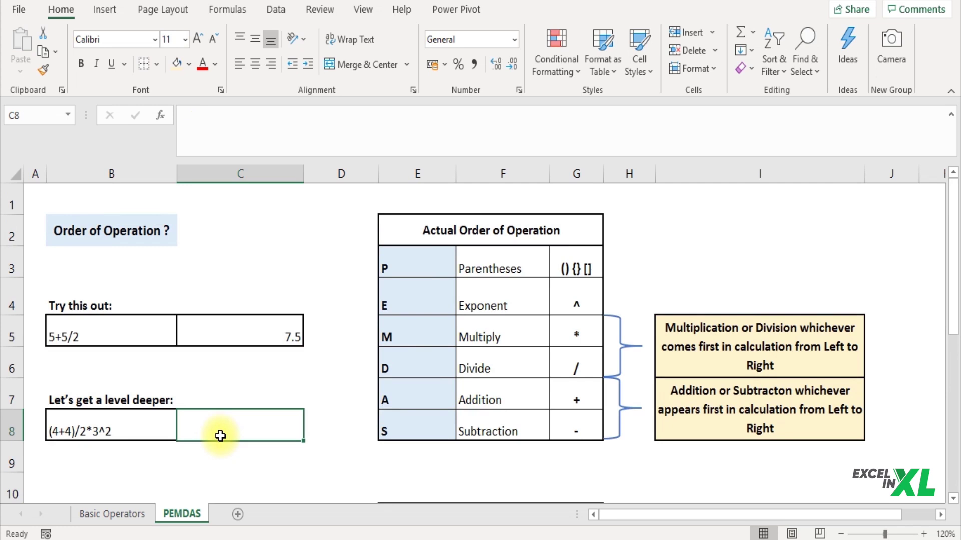
double_click(220, 435)
type("=")
key("BackSpace")
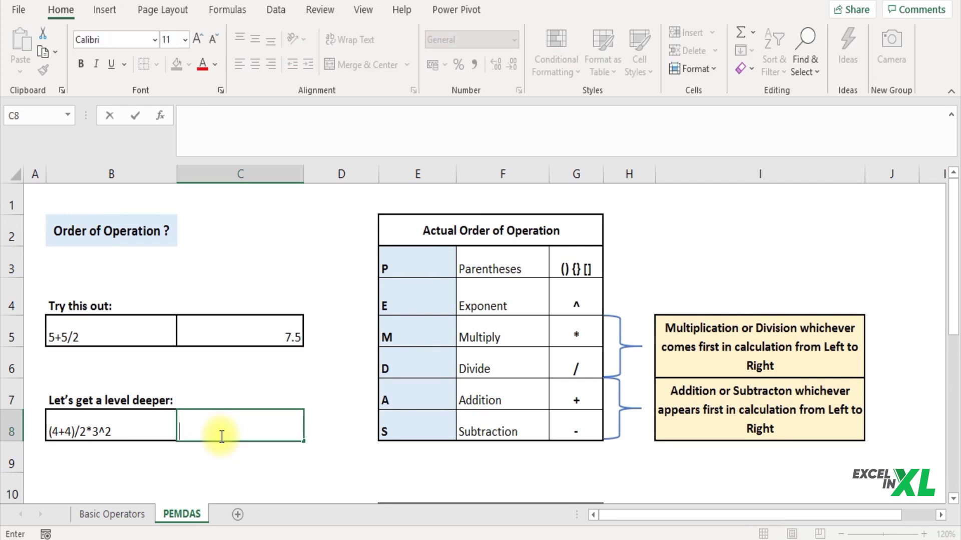
left_click(125, 425)
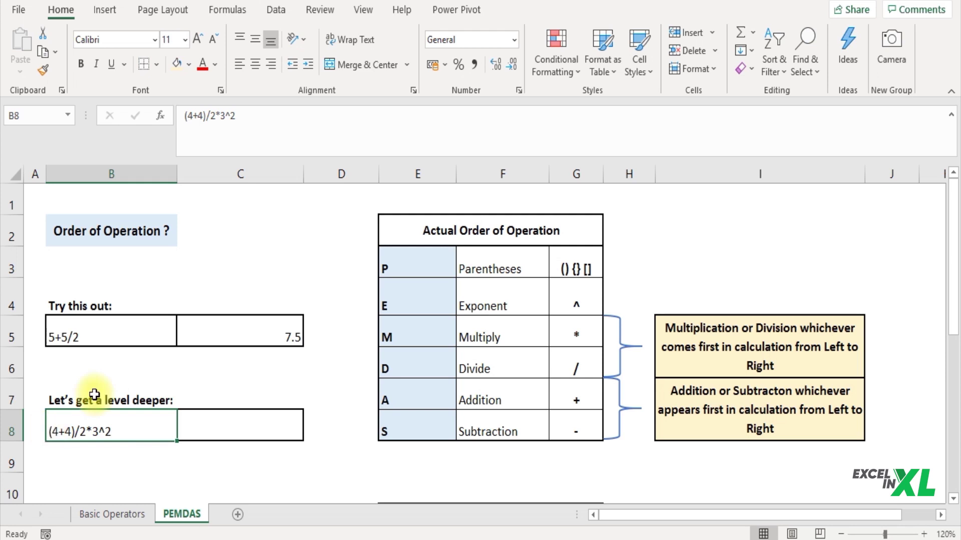
left_click_drag(48, 434, 52, 440)
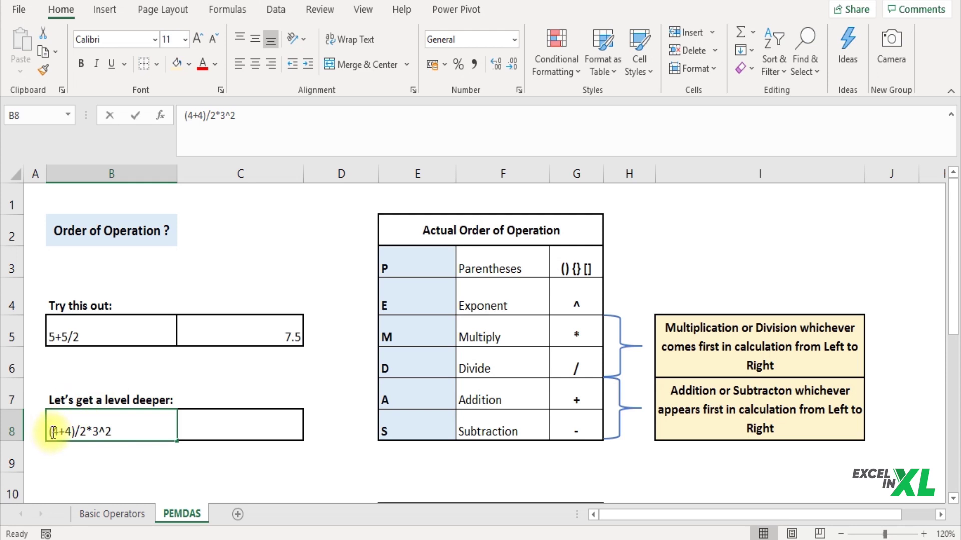
double_click(52, 432)
type("=")
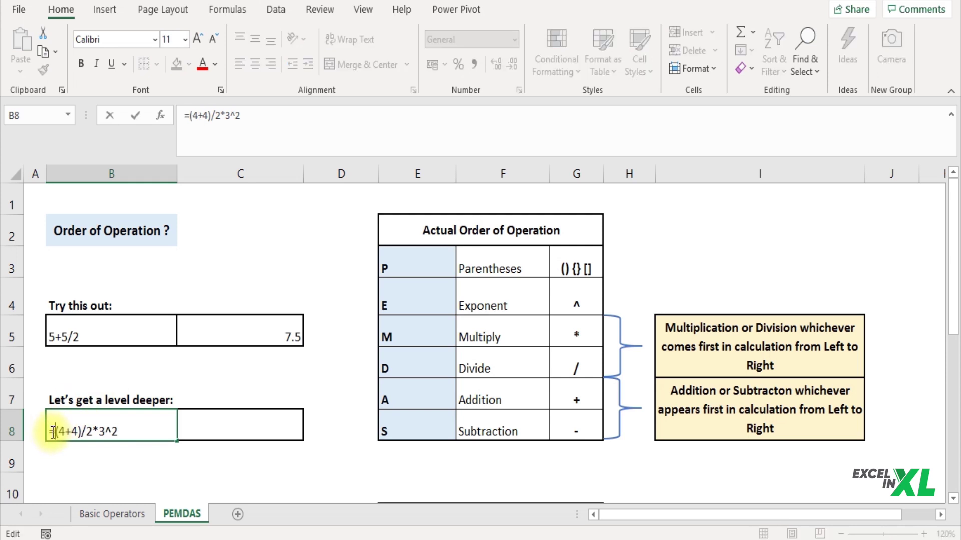
key("Return")
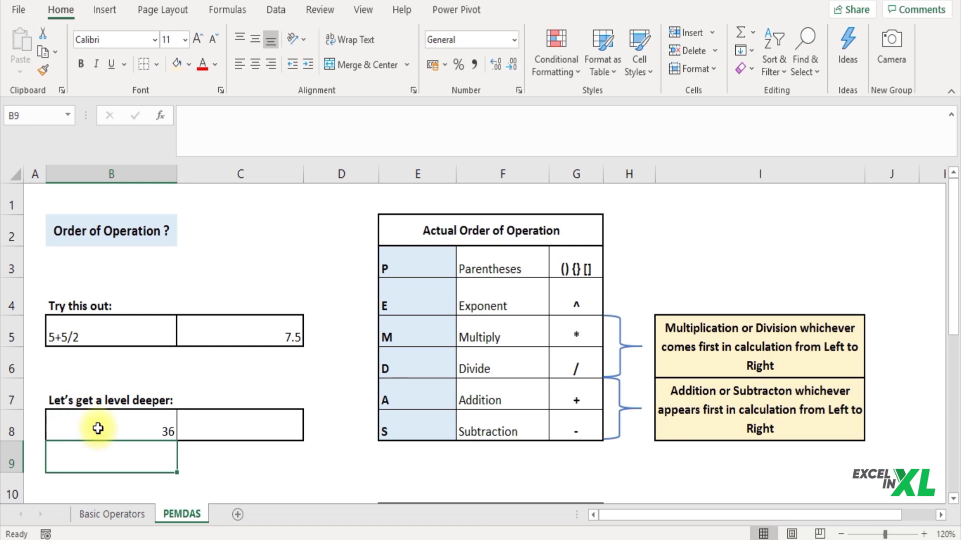
left_click(149, 425)
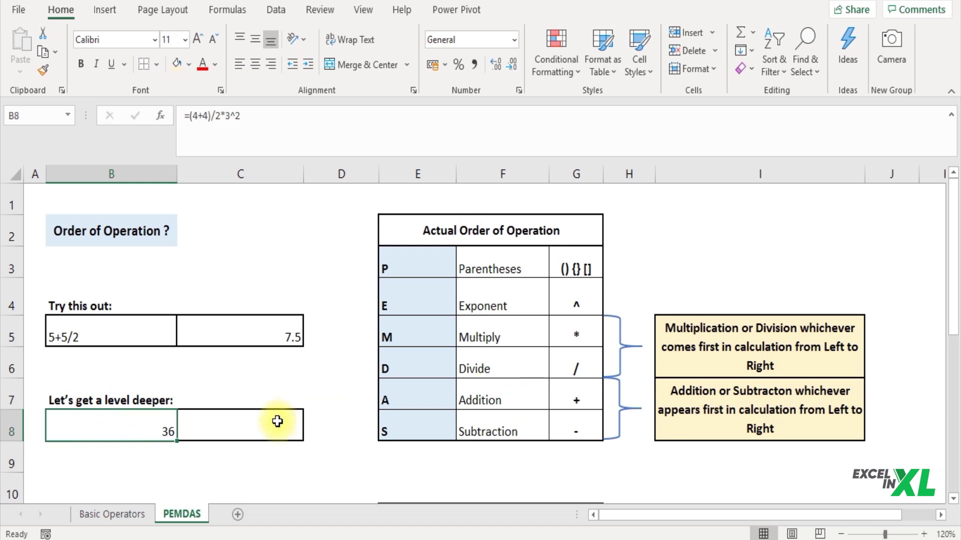